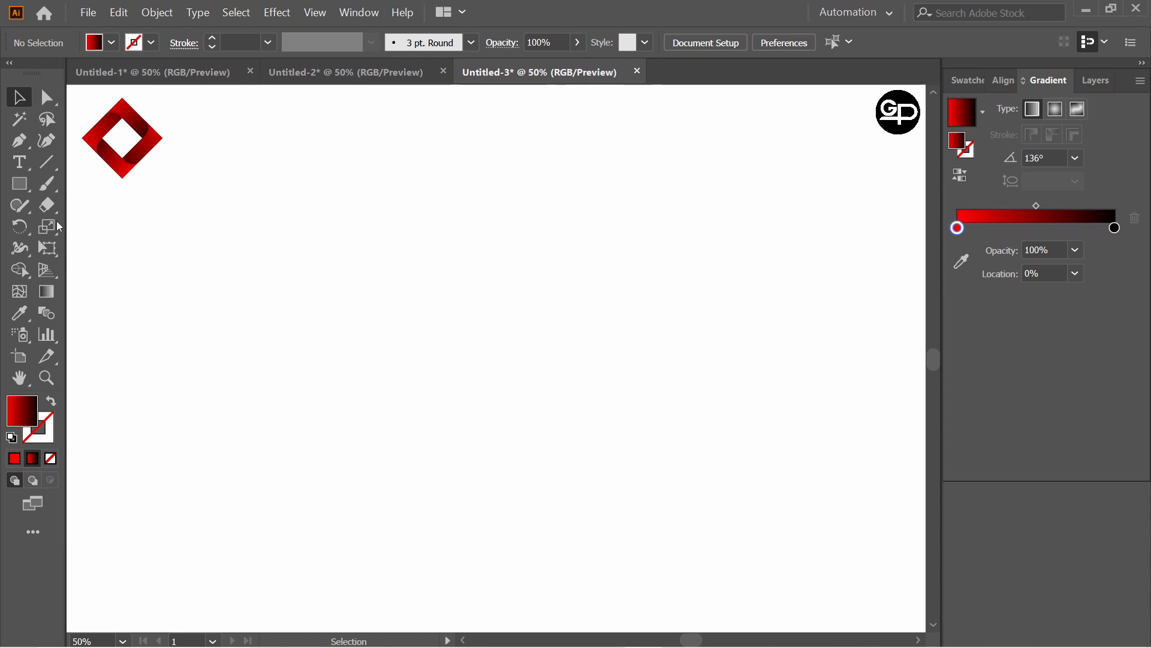
Create a 200 × 200 px square near the middle of the artboard with the Rectangle tool.
left_click(21, 185)
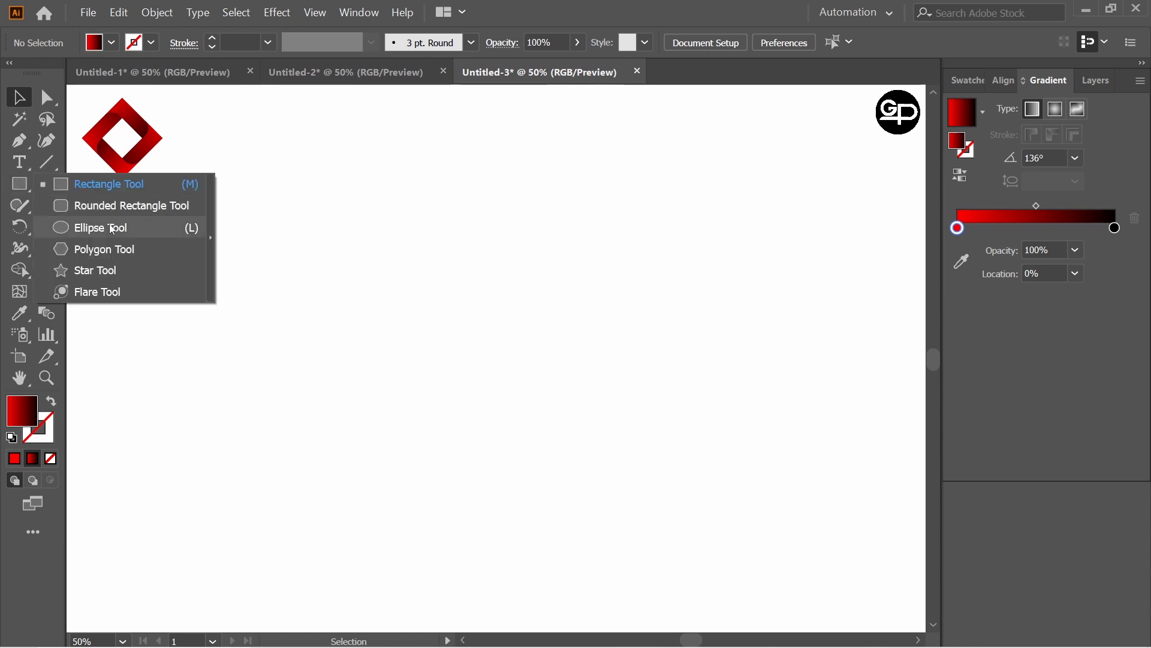
left_click(101, 185)
left_click(478, 319)
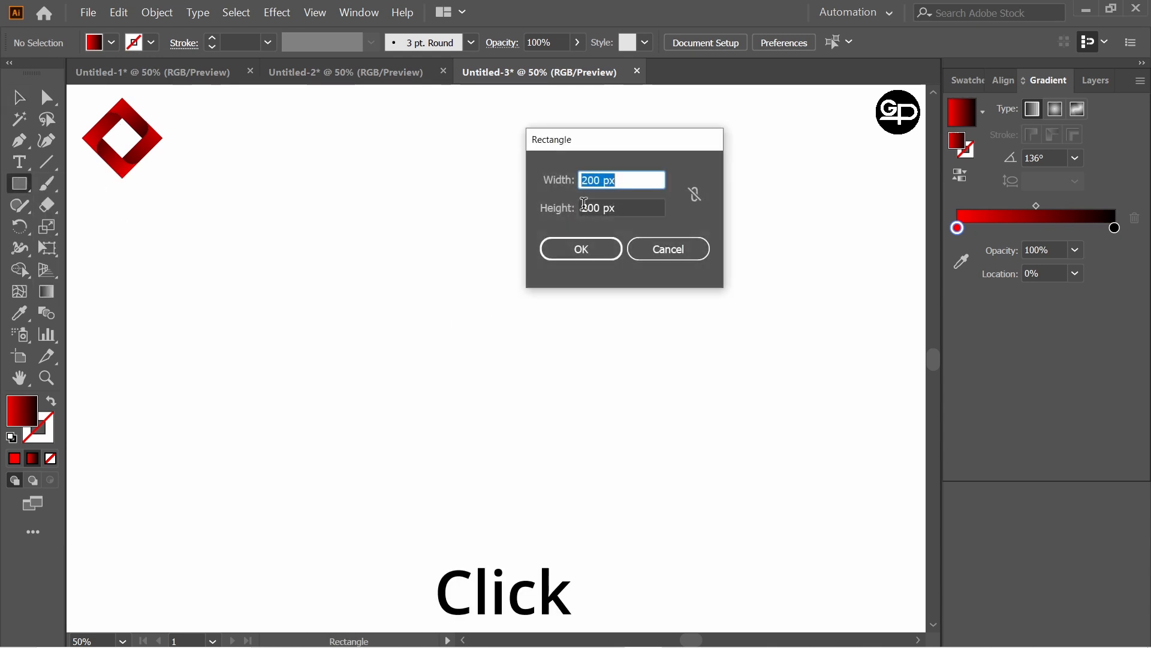
key("Tab")
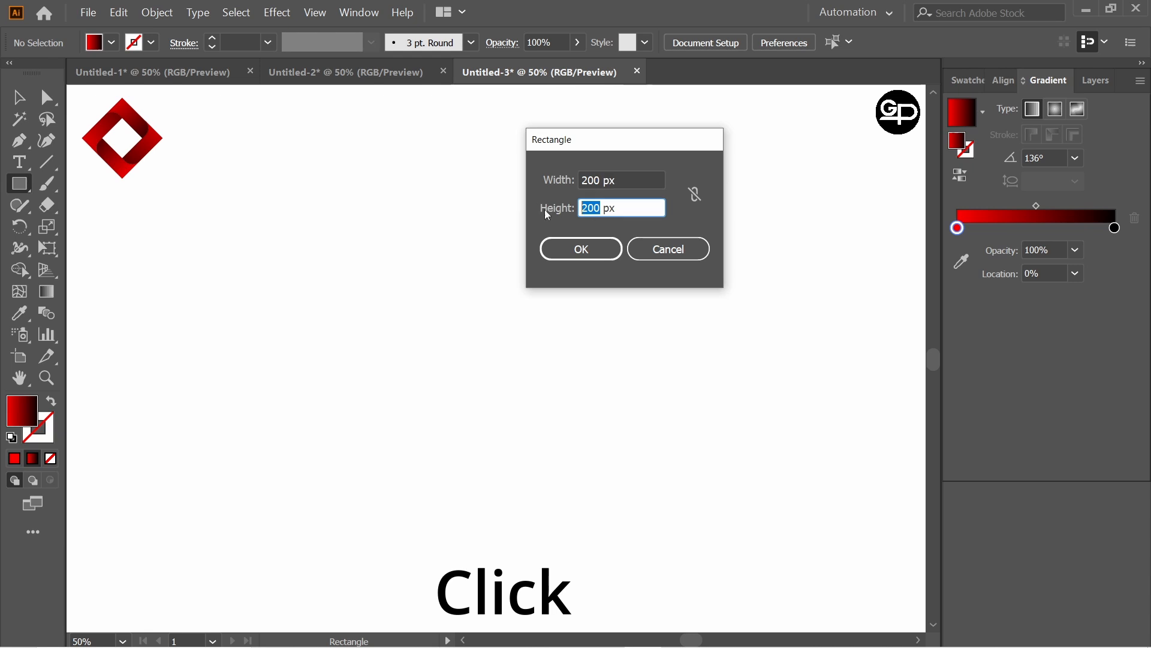
left_click(582, 249)
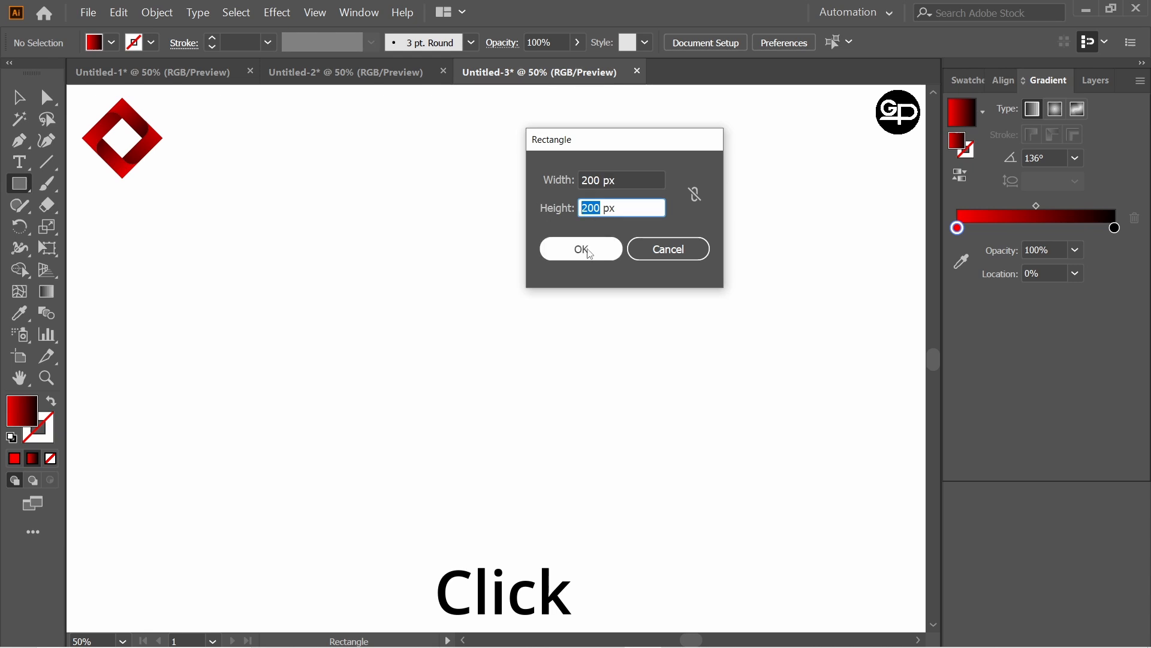
Remove the square's fill and give it a black stroke.
left_click(112, 42)
left_click(12, 73)
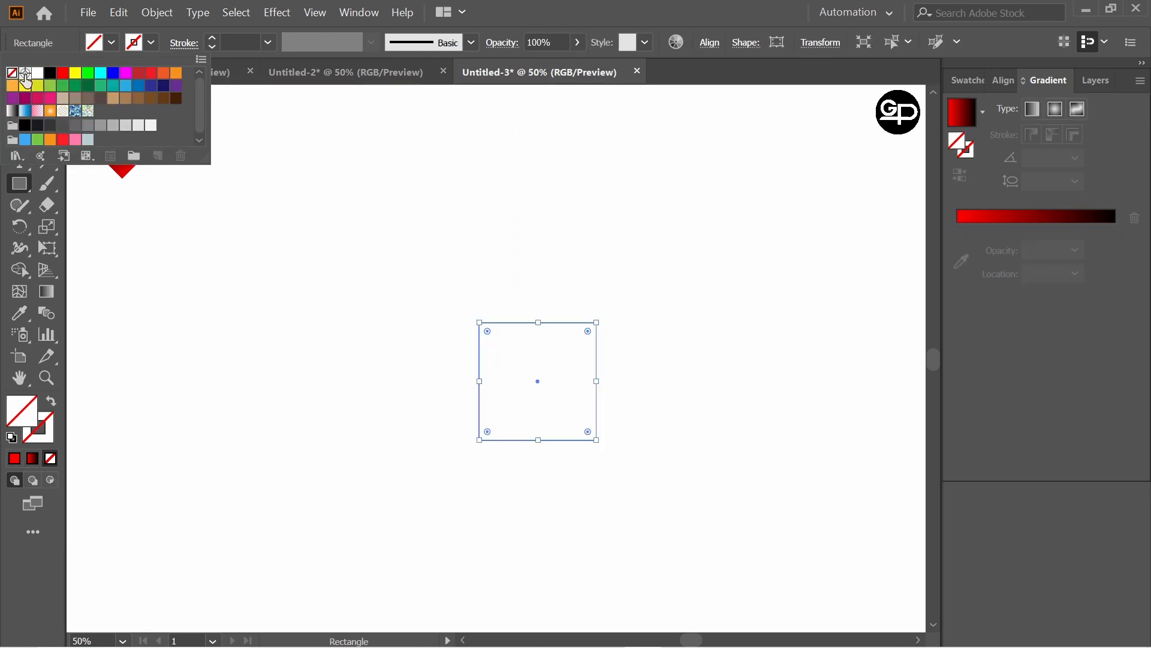
left_click(151, 42)
left_click(151, 43)
left_click(51, 75)
left_click(50, 74)
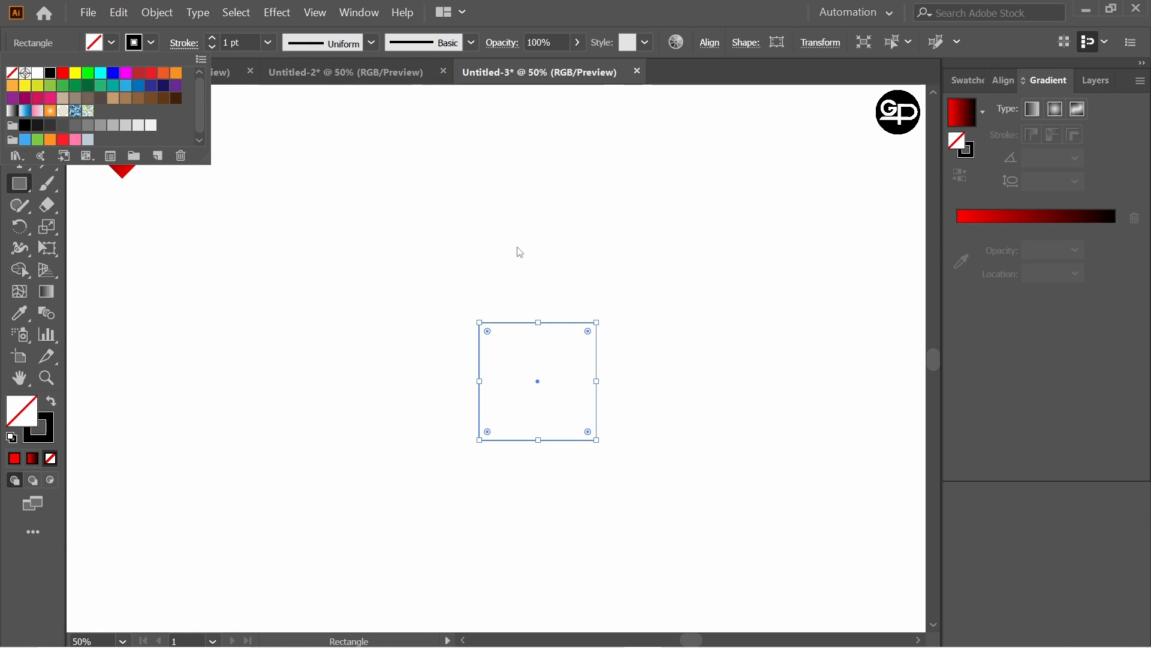
key("Escape")
Reposition the square and place a duplicate horizontally beside it, overlapping the original by half its width.
left_click_drag(538, 380, 524, 314)
left_click(14, 98)
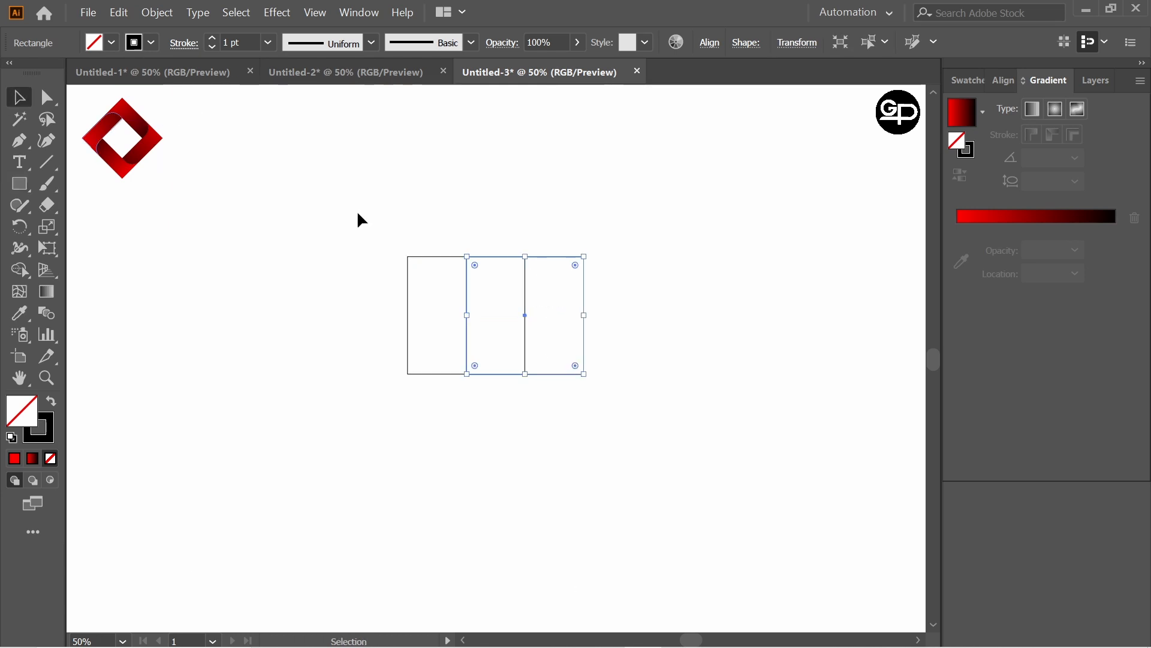
Copy both overlapping squares, paste them in front and rotate the pasted pair by 90° about the shared centre.
left_click(444, 248)
left_click_drag(589, 364, 593, 371)
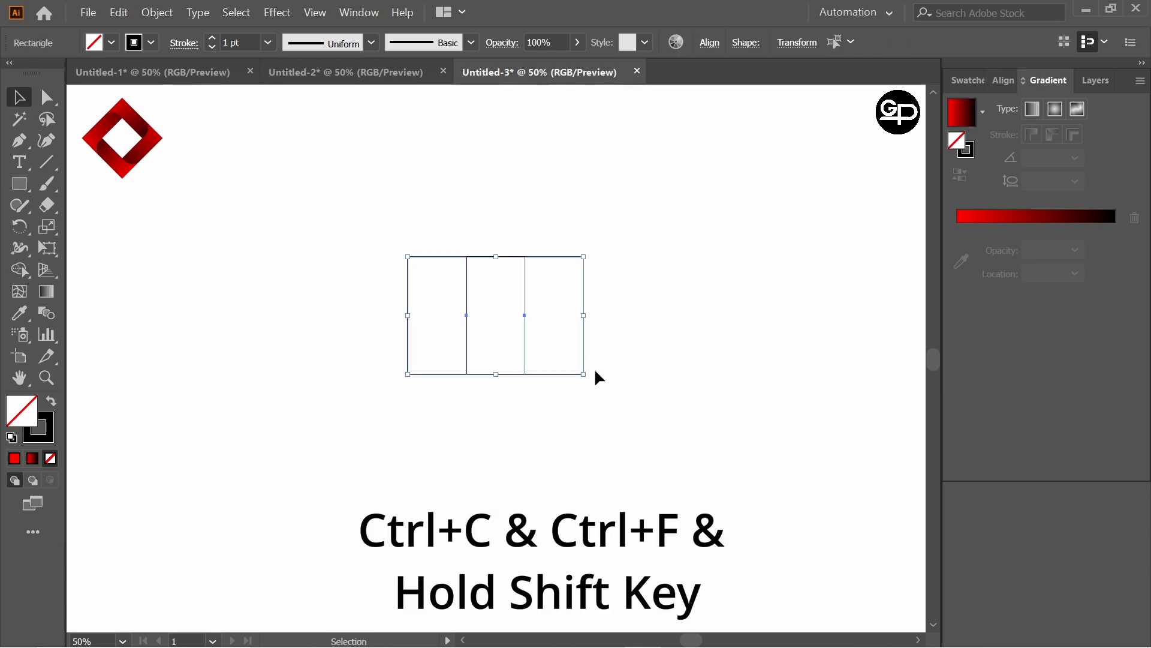
key("ctrl+c")
key("ctrl+f")
left_click_drag(591, 250, 570, 439)
left_click(640, 265)
Round all corners of the four overlapping squares to about 38.61 px.
left_click_drag(296, 201, 674, 441)
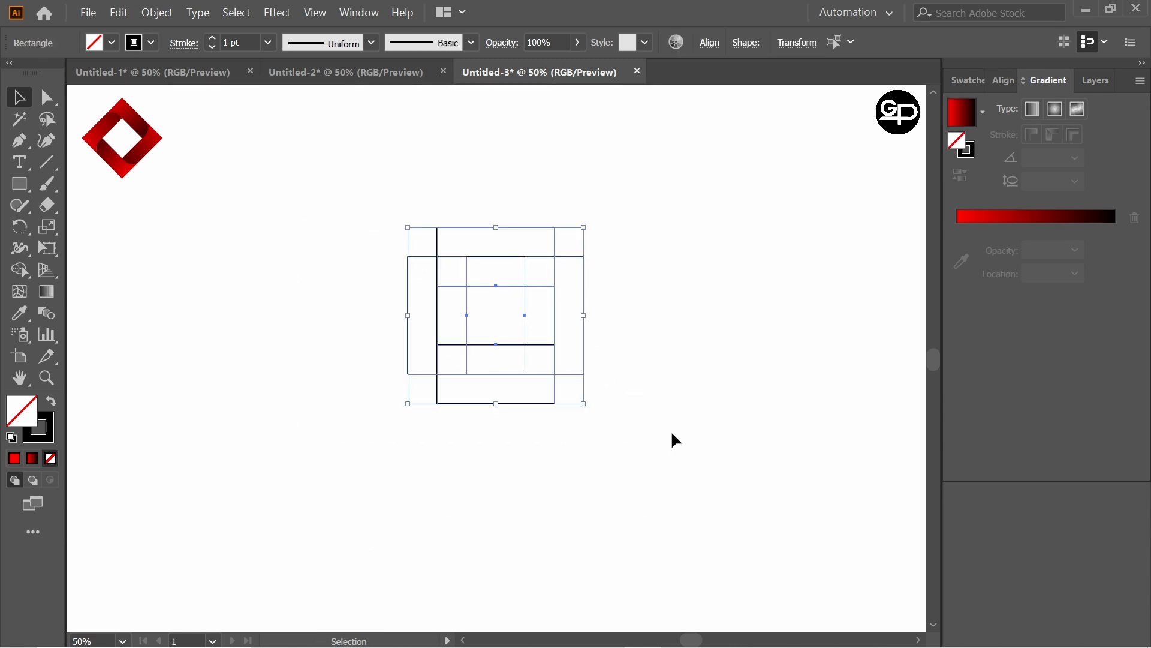
left_click(48, 102)
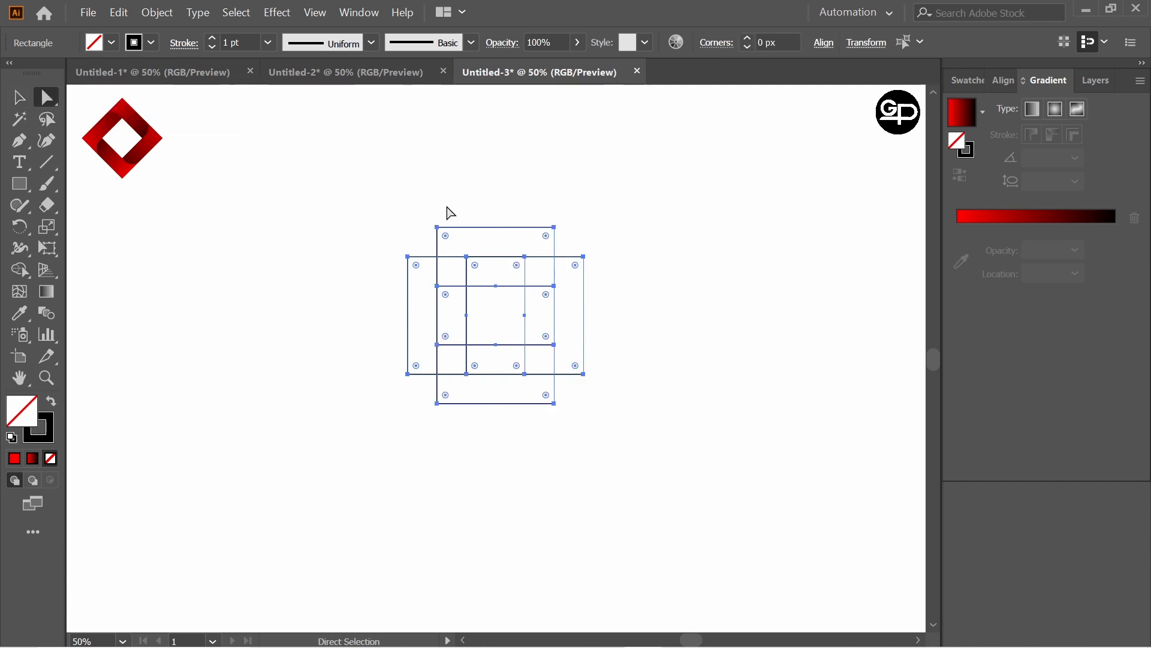
left_click_drag(444, 237, 466, 251)
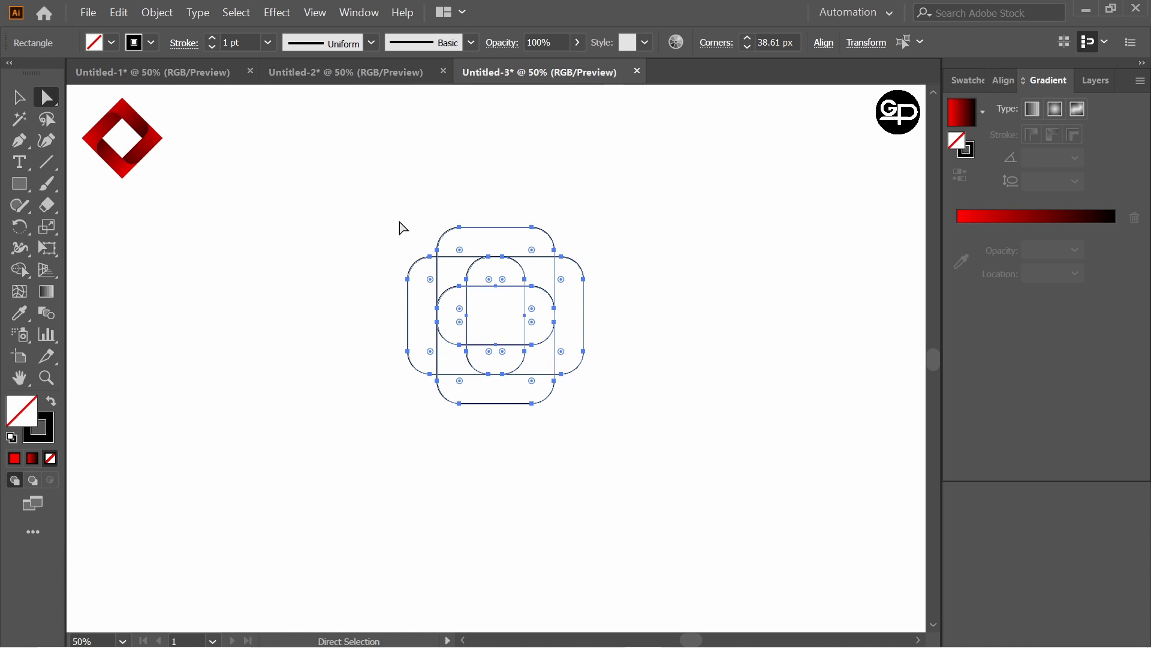
left_click(398, 200)
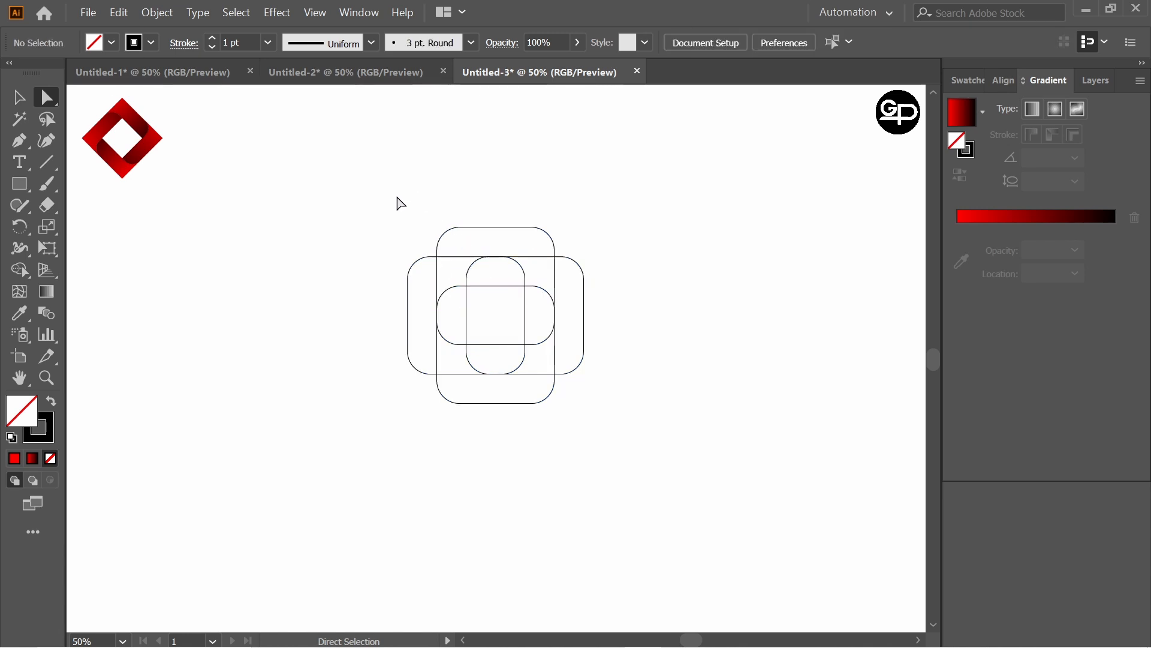
Select all four rounded squares and delete the parts outside the central square area with the Shape Builder tool.
left_click_drag(379, 191, 630, 416)
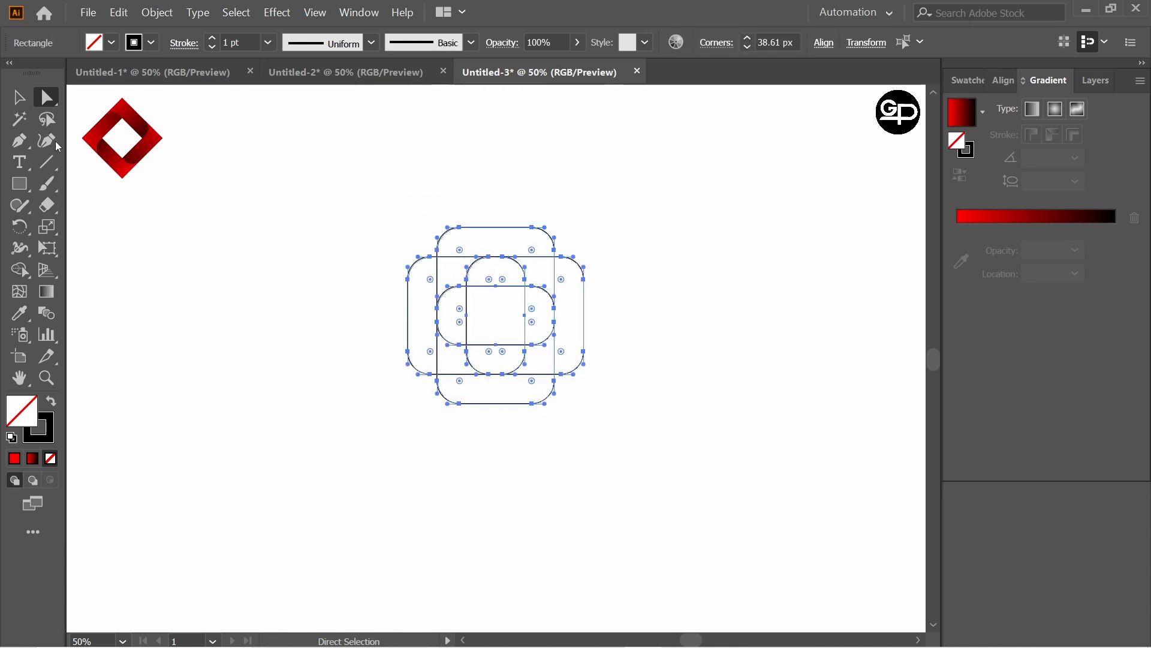
left_click(18, 97)
left_click_drag(298, 172, 646, 453)
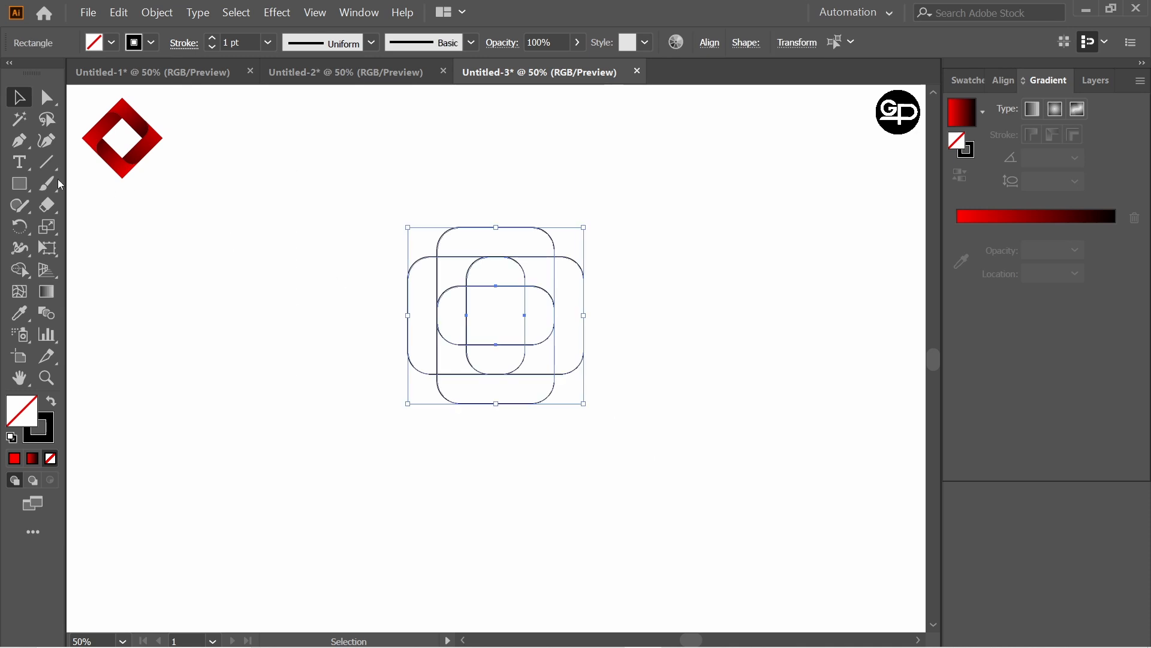
left_click(23, 271)
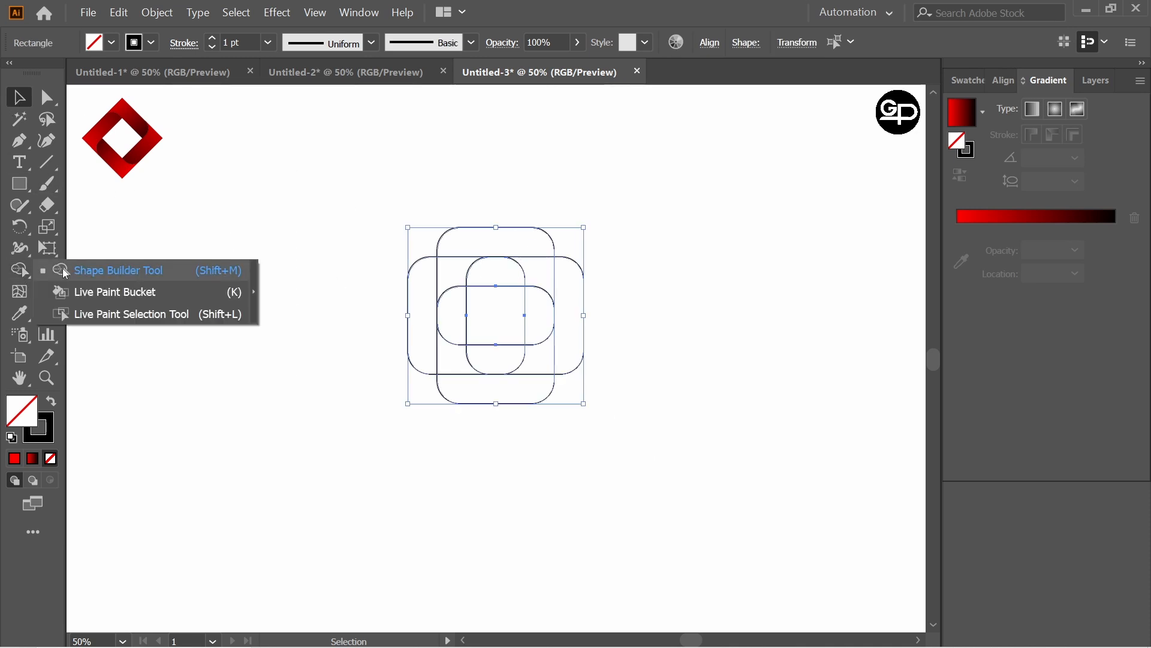
left_click(67, 271)
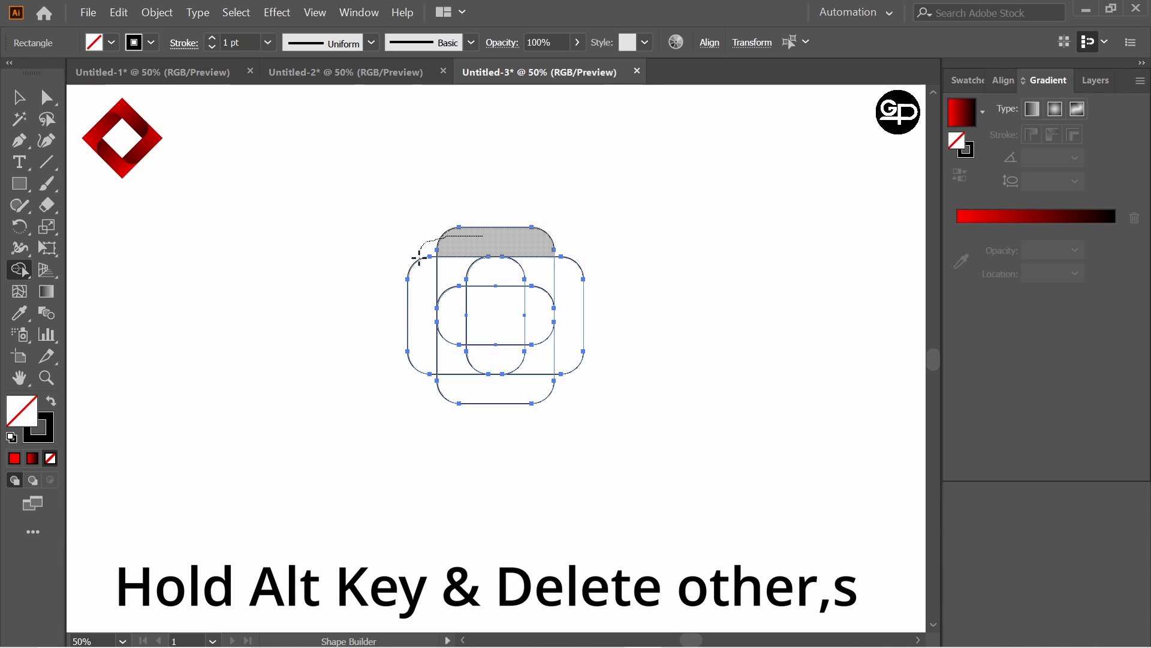
left_click_drag(419, 259, 415, 312)
mouse_move(422, 360)
left_mouse_down()
mouse_move(470, 398)
mouse_move(528, 397)
mouse_move(557, 390)
mouse_move(570, 351)
left_mouse_up()
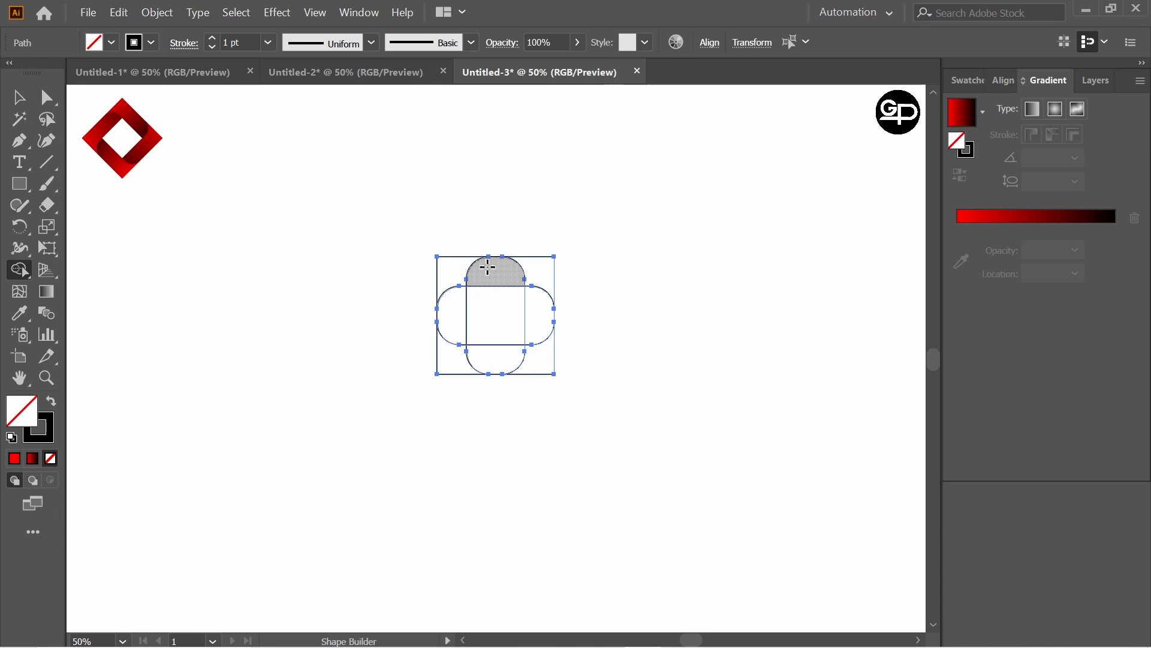
Try merging the corner regions with the adjacent rounded segments using Shape Builder, and undo those merges.
mouse_move(482, 268)
left_mouse_down()
mouse_move(450, 295)
mouse_move(455, 270)
mouse_move(455, 288)
left_mouse_up()
mouse_move(452, 344)
left_mouse_down()
mouse_move(496, 354)
mouse_move(480, 357)
mouse_move(539, 337)
left_mouse_up()
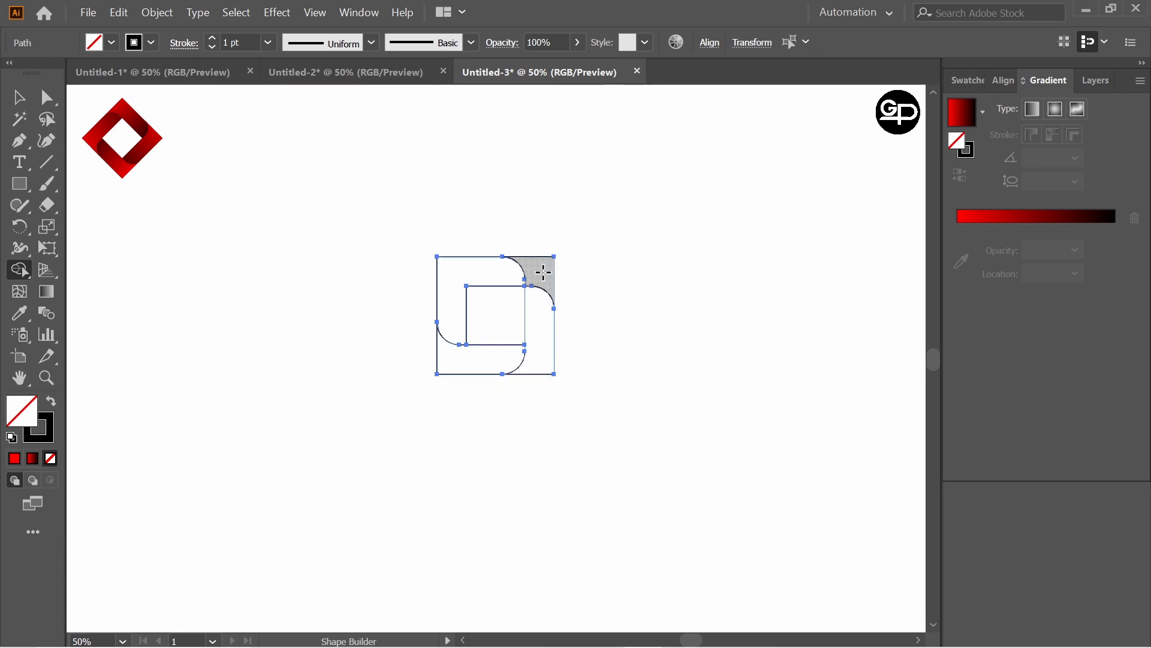
key("ctrl+z")
key("ctrl+z")
key("ctrl+z")
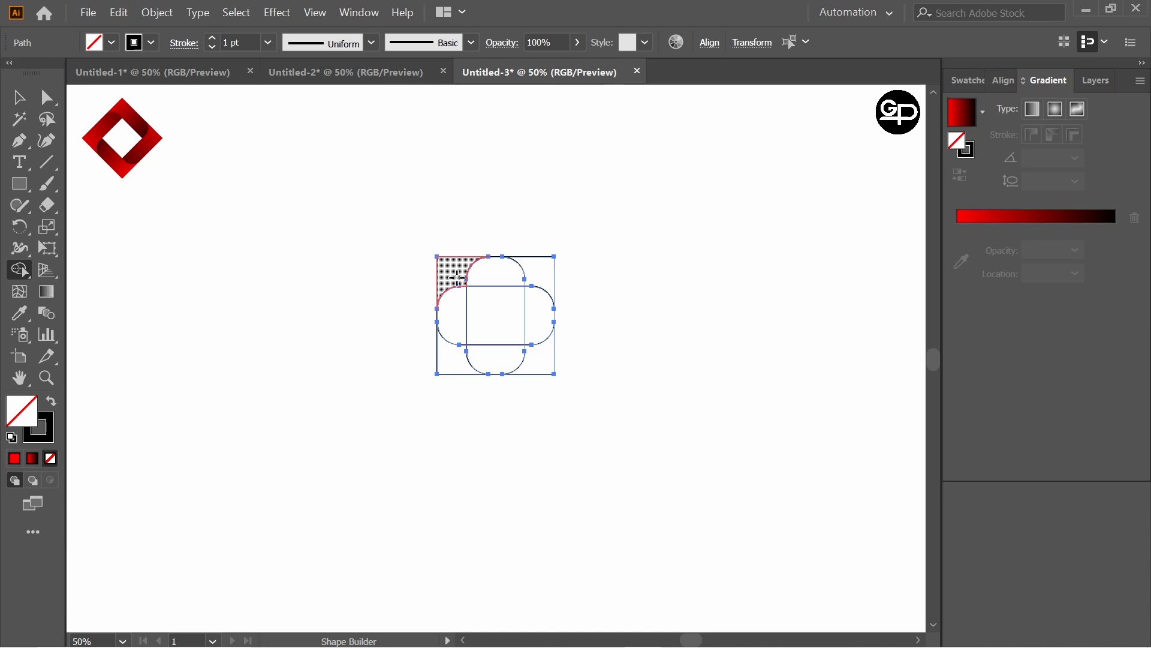
Merge each corner region with one adjacent rounded segment to form four interlocking bands around the central square.
left_click_drag(457, 277, 452, 295)
mouse_move(451, 365)
left_mouse_down()
mouse_move(521, 369)
mouse_move(539, 336)
left_mouse_up()
mouse_move(540, 270)
left_mouse_down()
mouse_move(497, 272)
mouse_move(530, 269)
left_mouse_up()
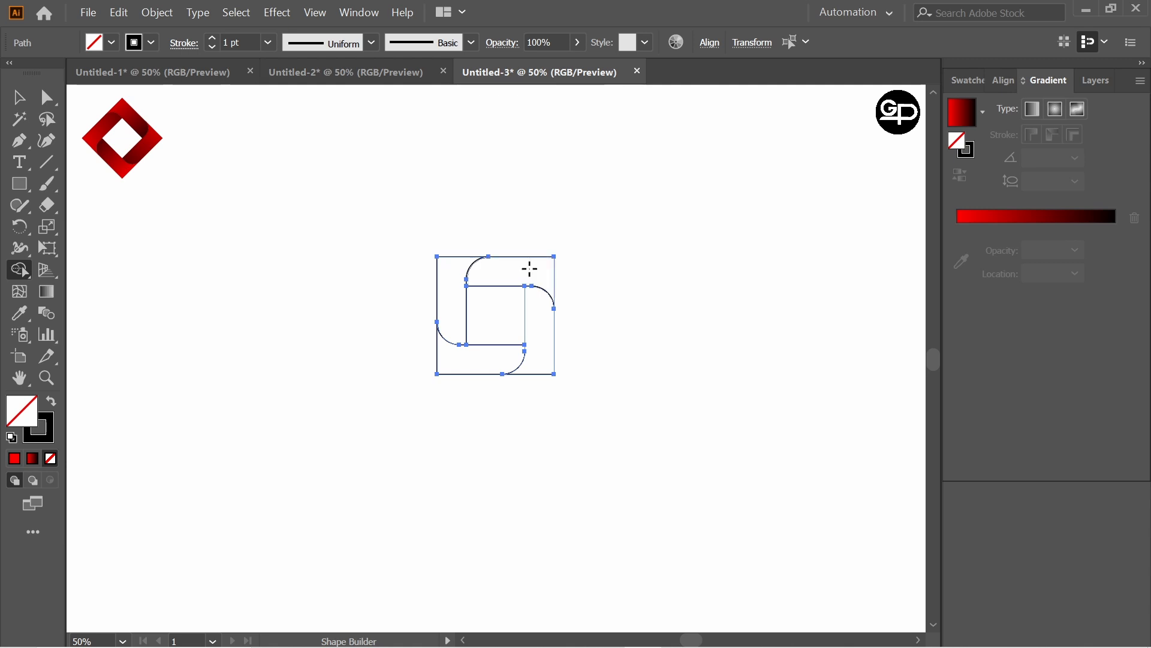
Select the whole interlocking shape, enlarge it to more than twice its size and rotate it 45° into a diamond.
left_click(21, 99)
left_click_drag(400, 207, 611, 401)
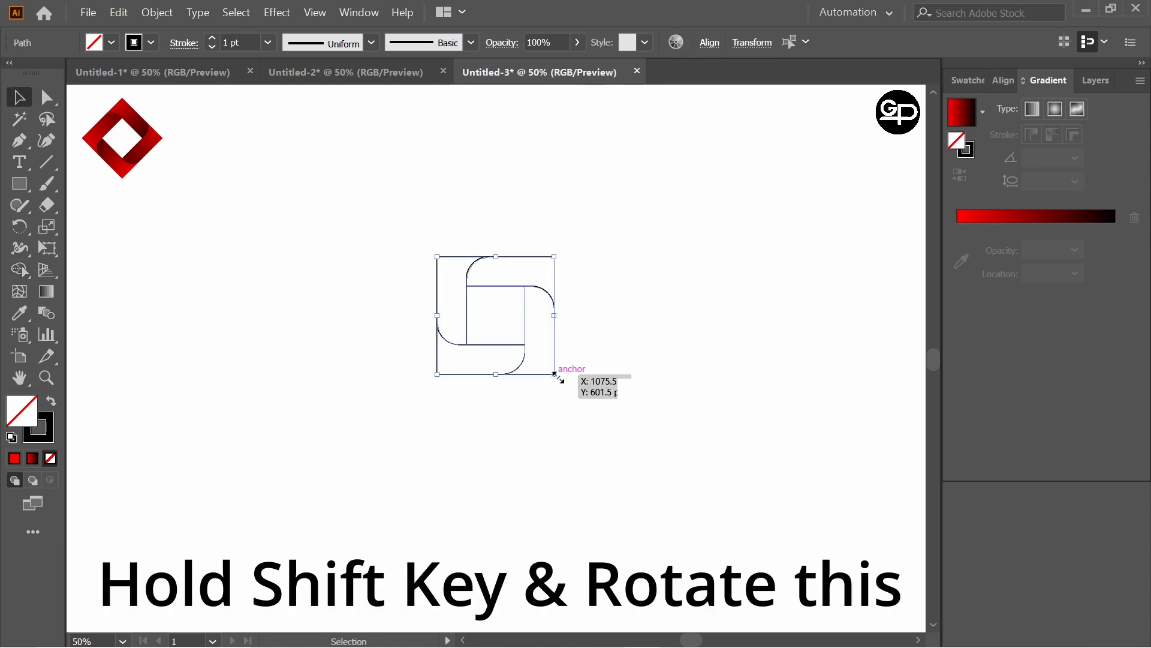
left_click_drag(554, 373, 625, 451)
left_click_drag(632, 179, 694, 319)
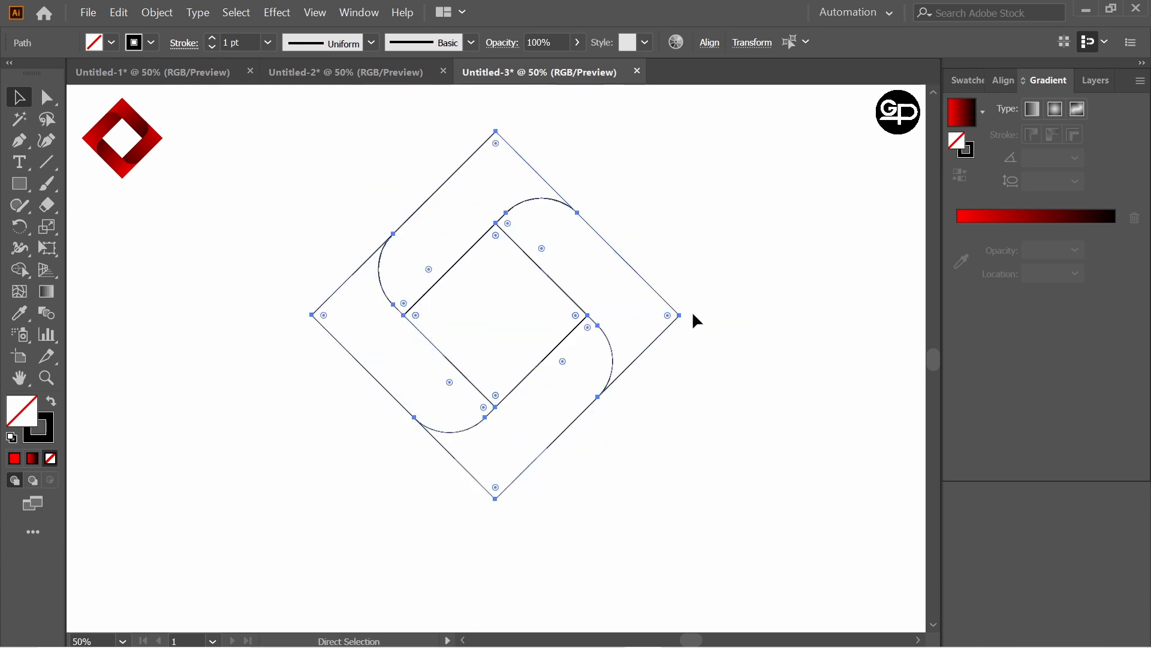
left_click(708, 225)
Fill the diamond's upper-right band with the White, Black gradient and change its white stop to red.
left_click(636, 267)
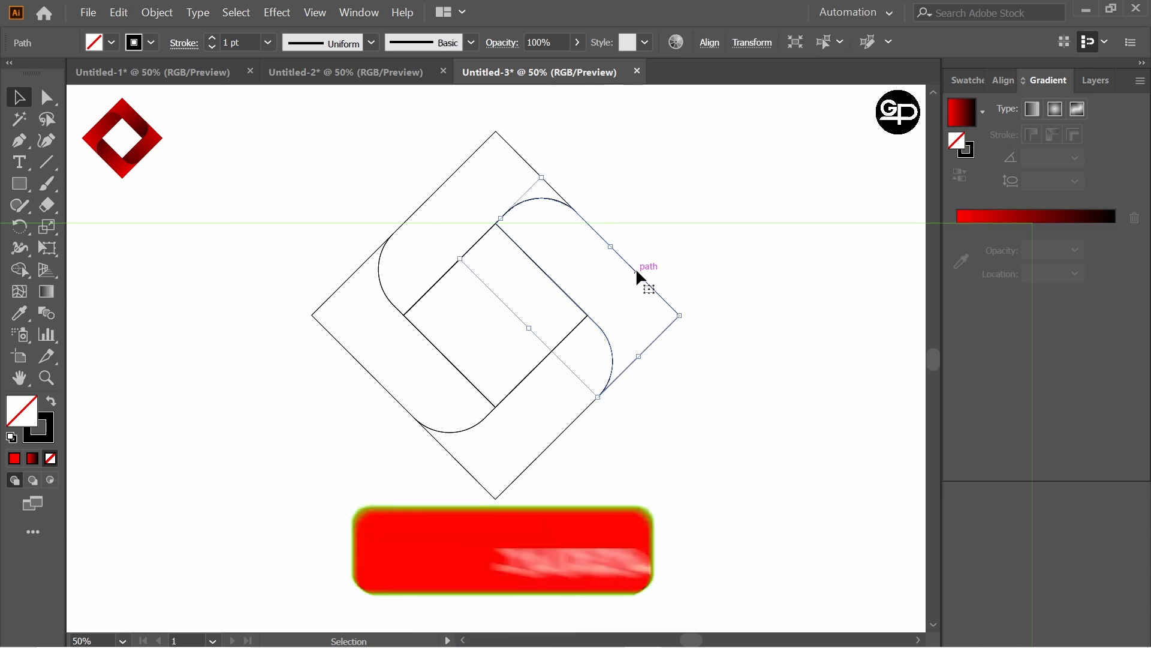
left_click(983, 112)
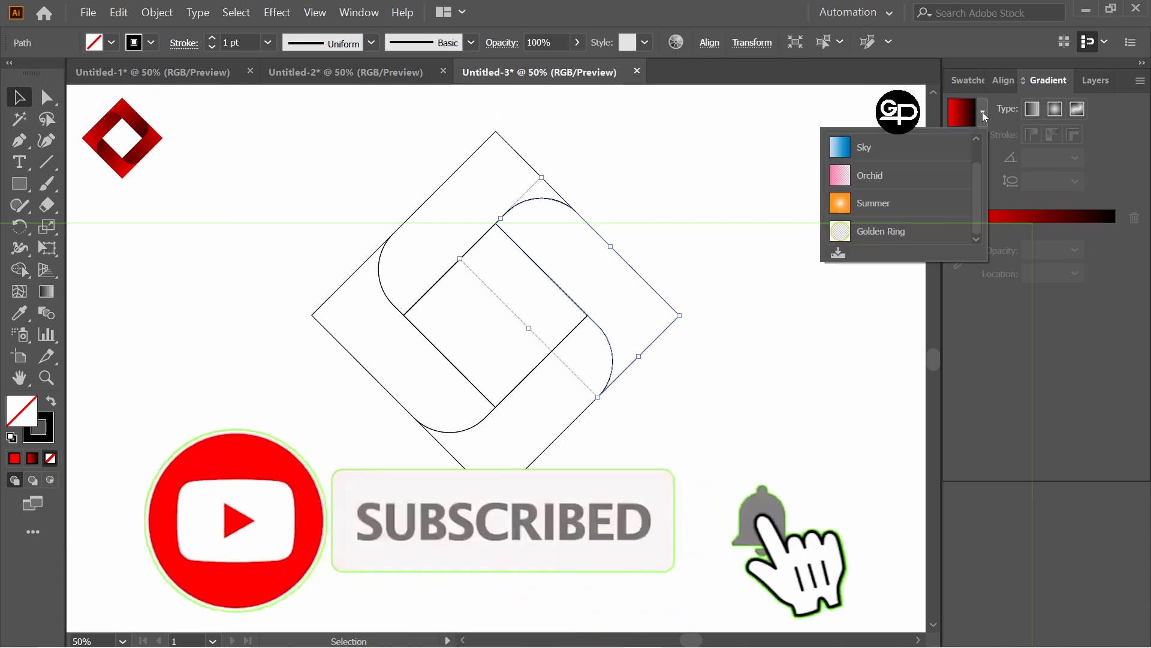
scroll(893, 185, "up", 1)
left_click(874, 149)
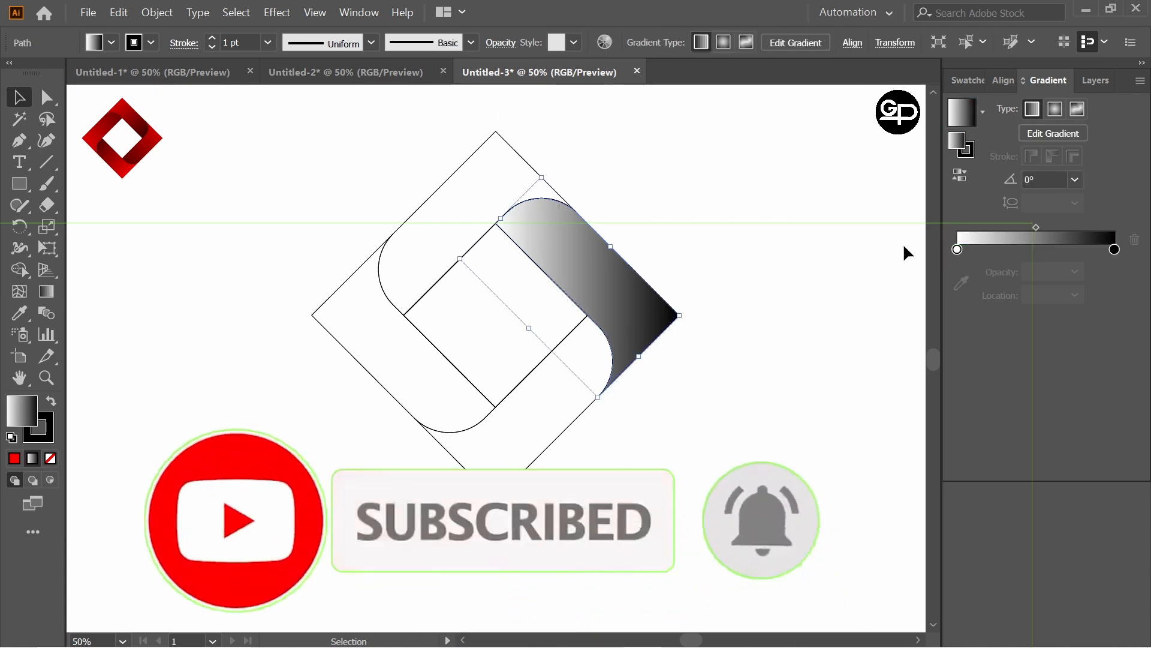
double_click(958, 250)
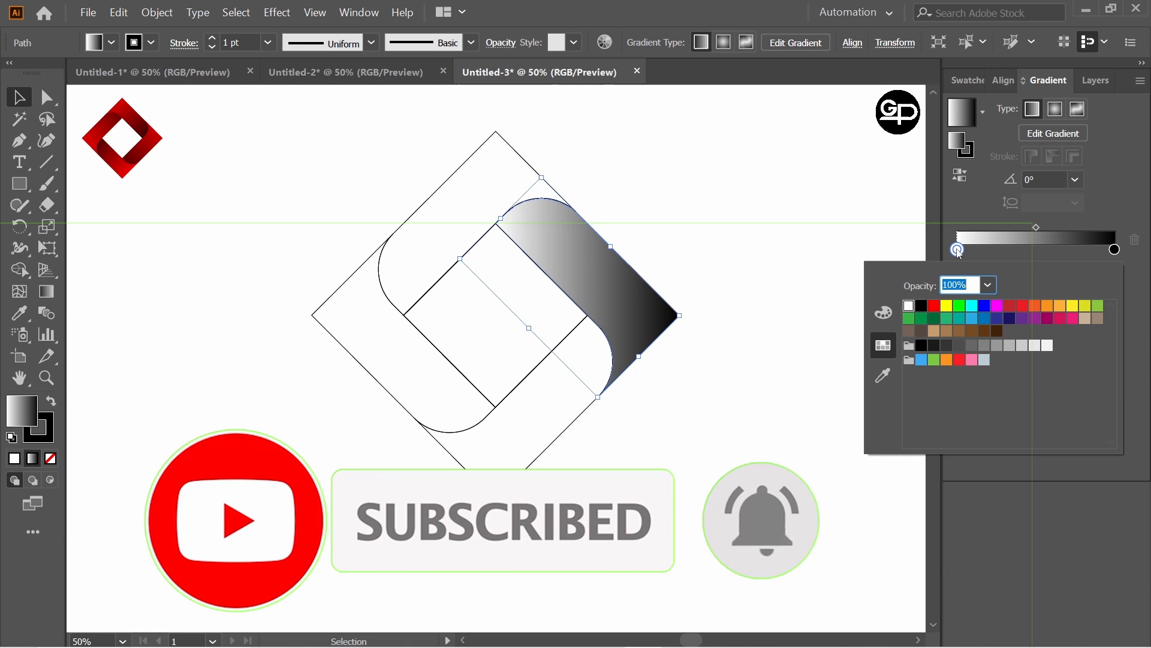
left_click(935, 306)
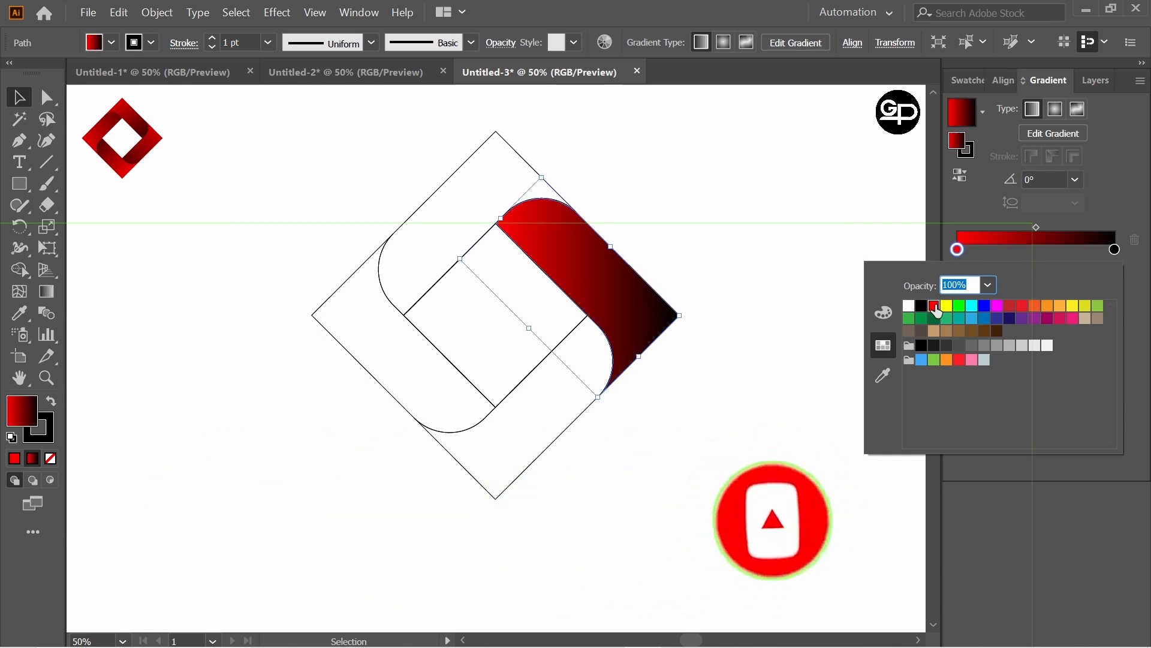
left_click(526, 160)
left_click(626, 193)
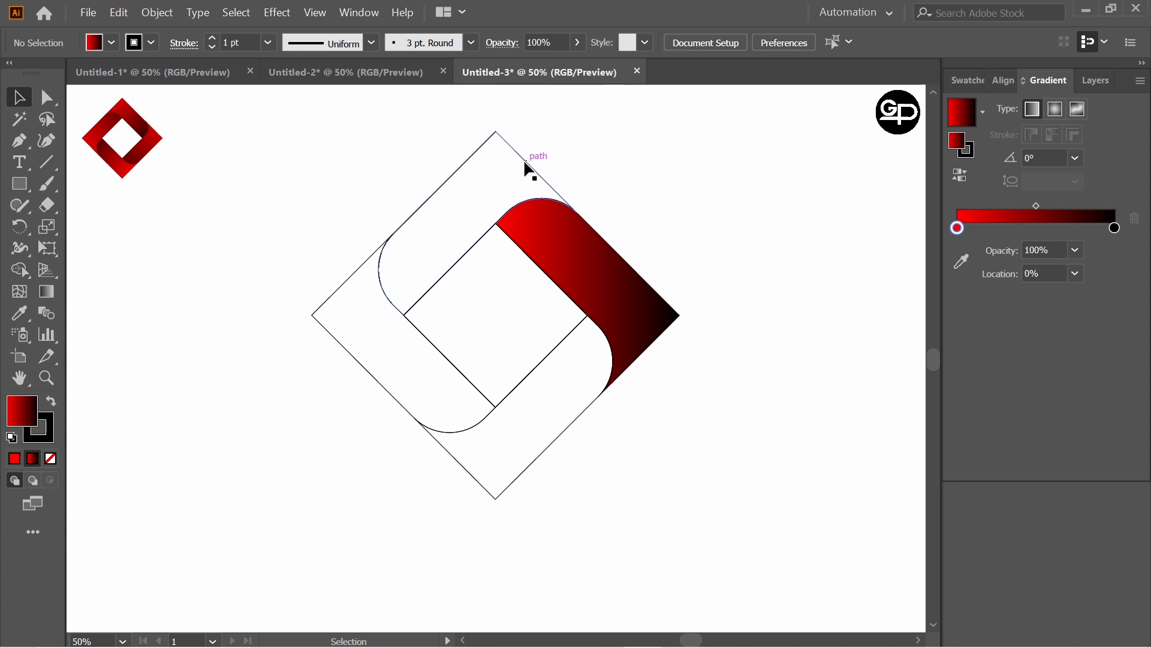
Fill the diamond's upper-left band with the White, Black gradient and change its white stop to red.
left_click(524, 160)
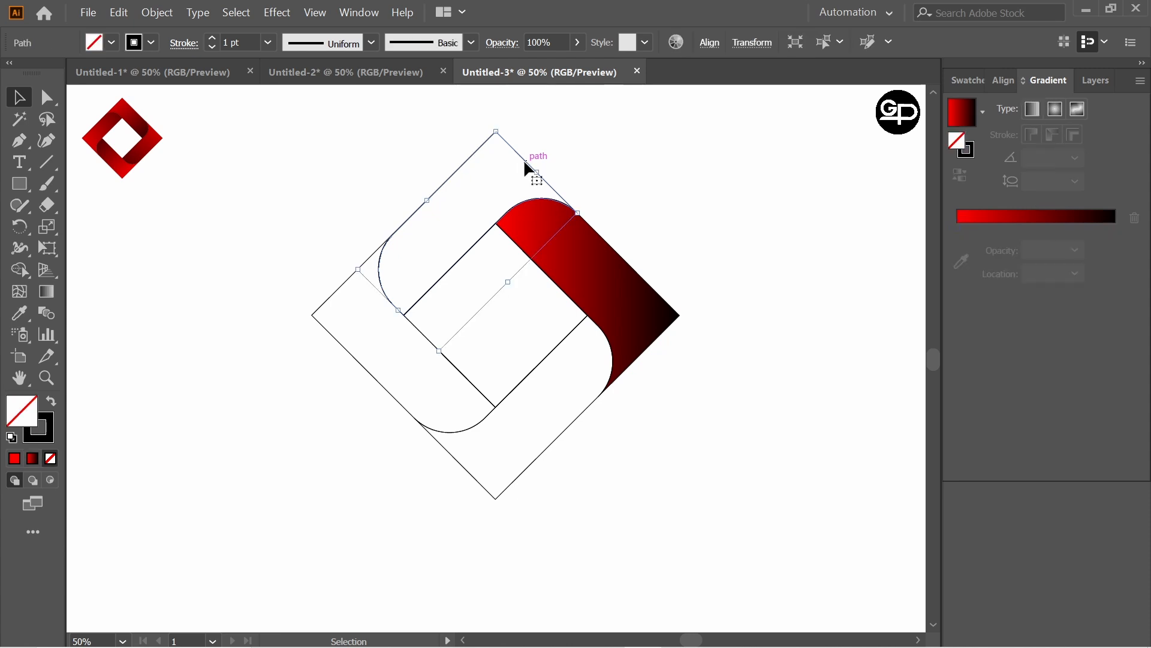
left_click(984, 113)
scroll(916, 153, "up", 1)
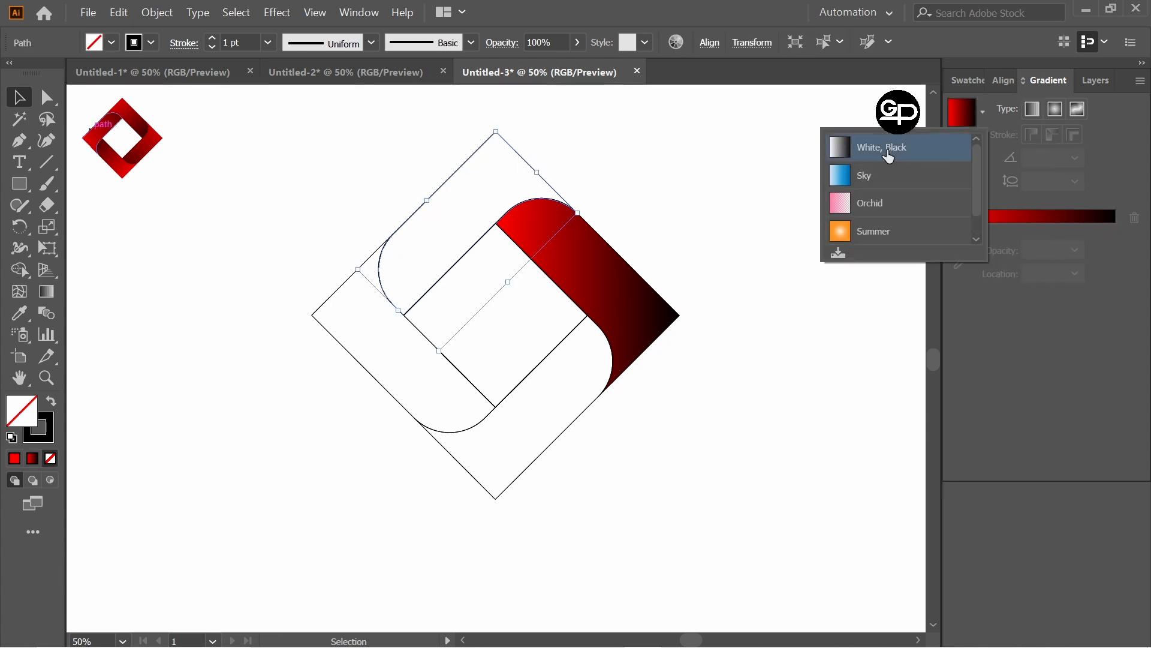
left_click(916, 149)
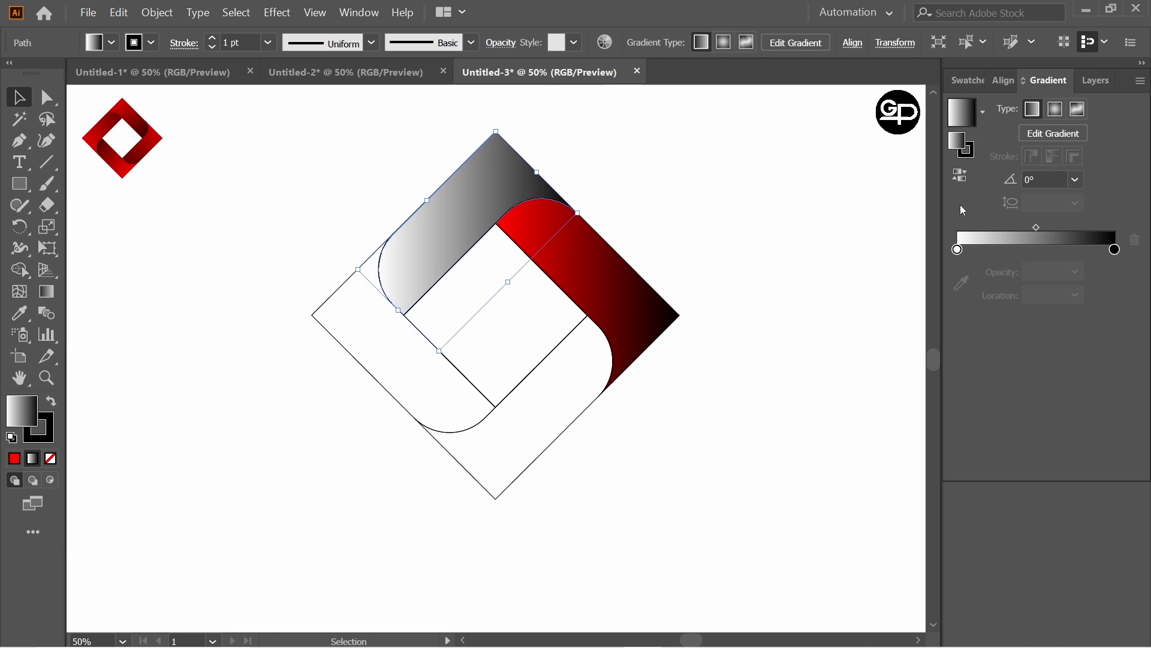
double_click(958, 250)
left_click(937, 307)
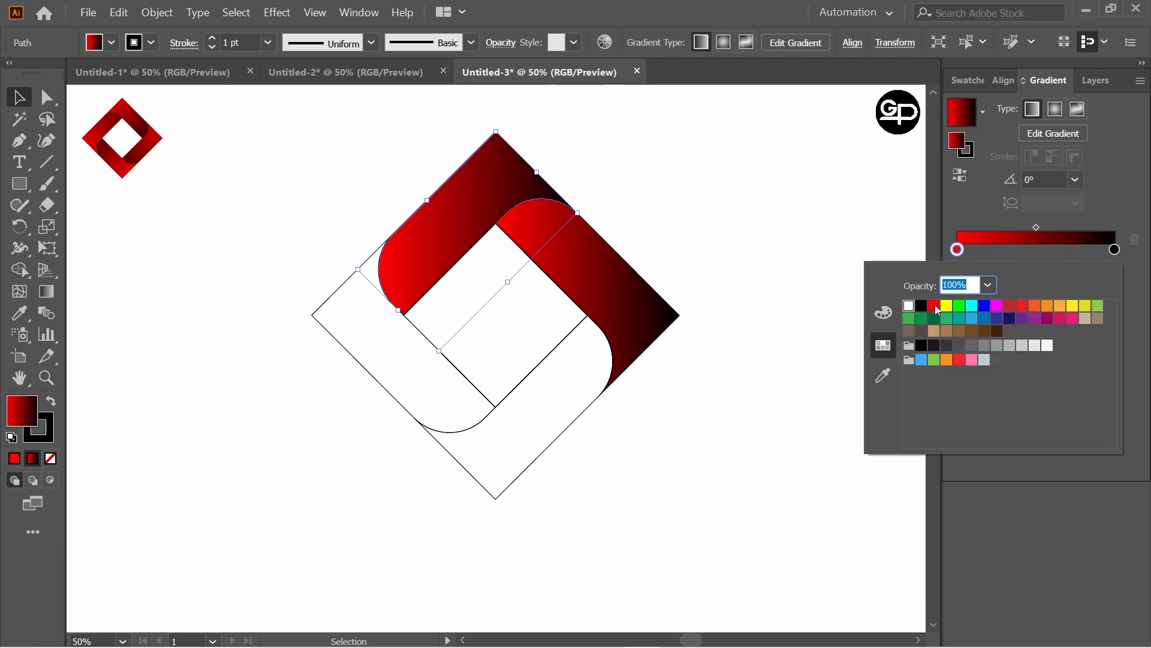
left_click(330, 287)
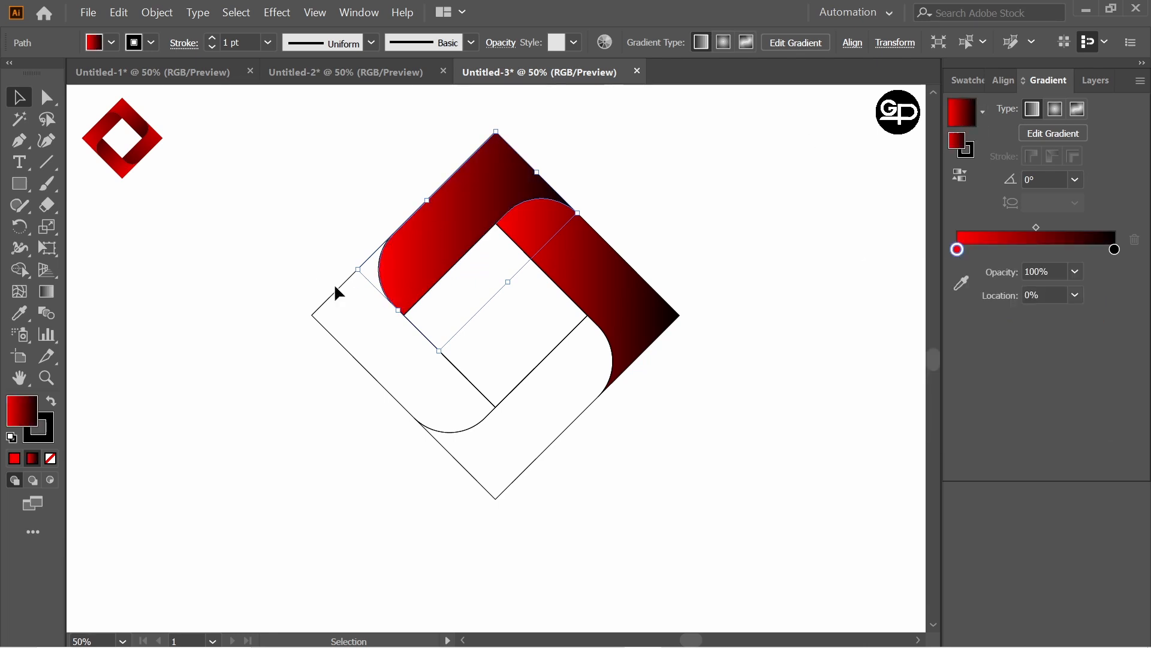
Fill the diamond's lower-left band with the White, Black gradient and change its white stop to red.
left_click(335, 287)
left_click(337, 289)
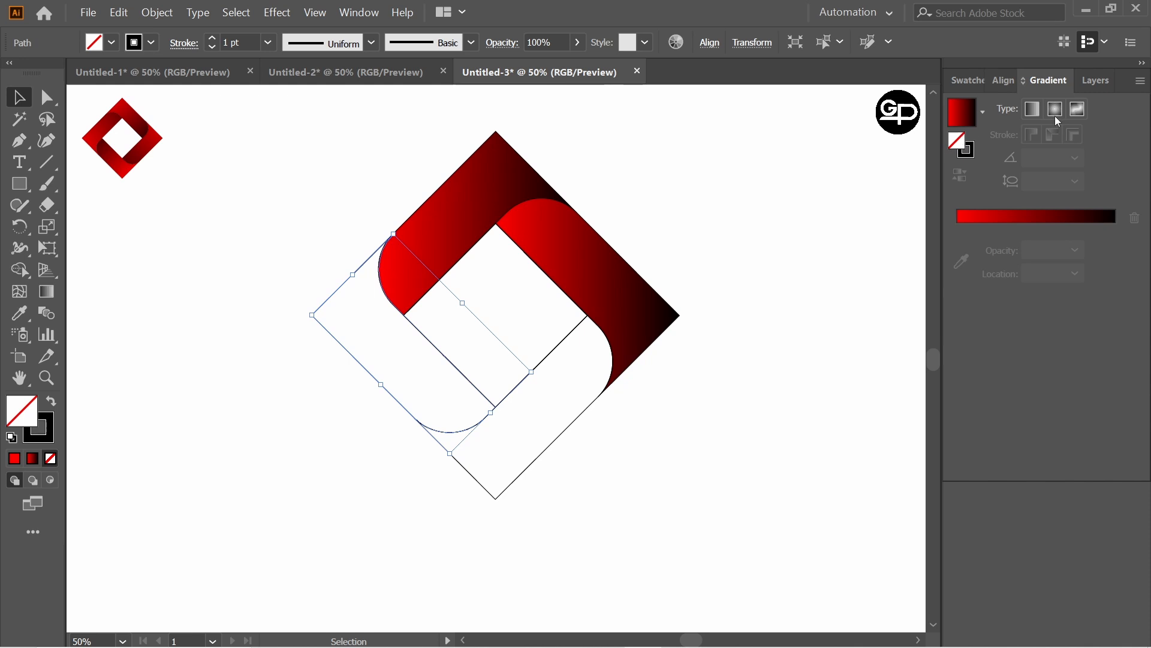
left_click(983, 112)
scroll(885, 150, "up", 1)
left_click(885, 149)
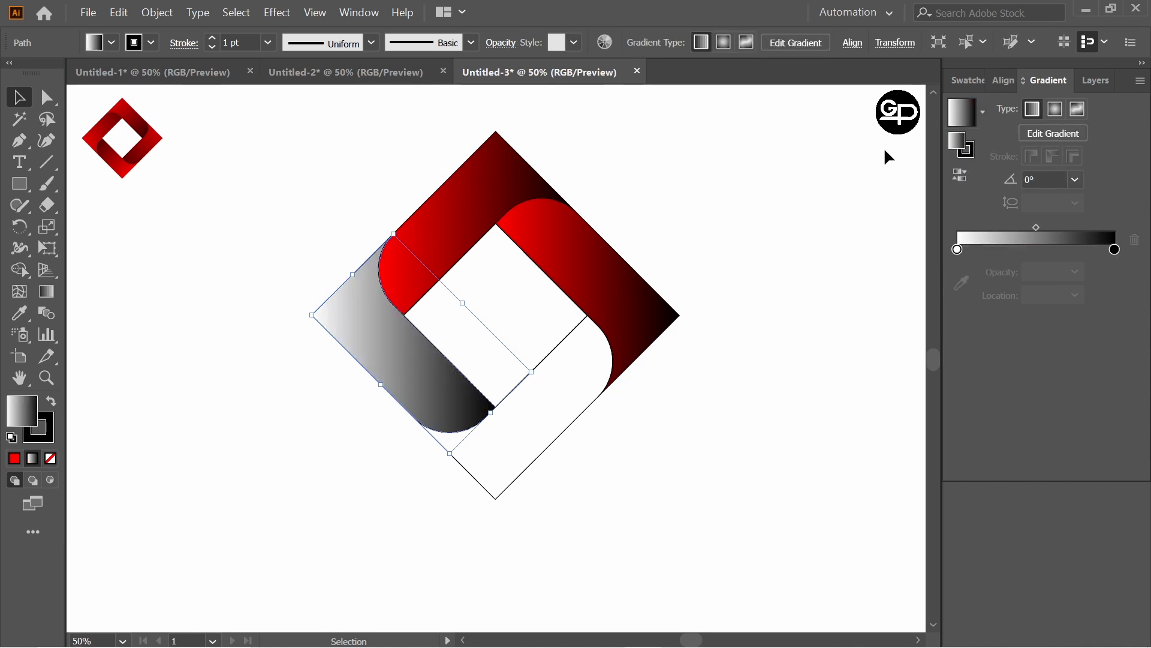
double_click(958, 250)
left_click(935, 307)
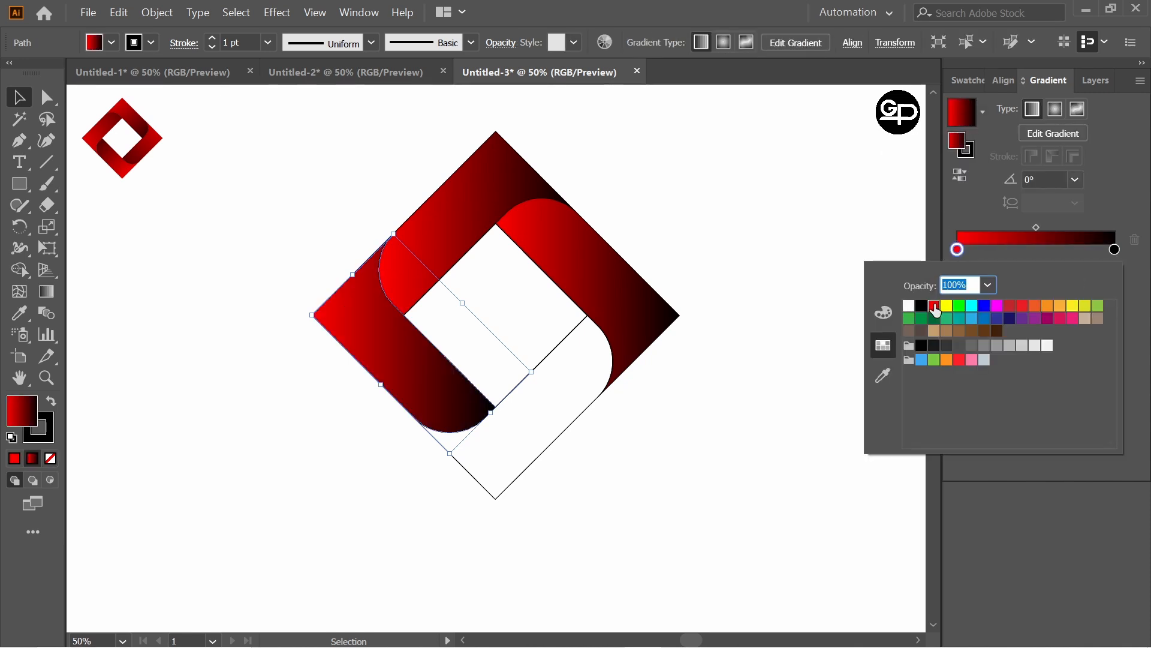
Fill the diamond's lower-right band with the White, Black gradient and change its white stop to red.
left_click(559, 339)
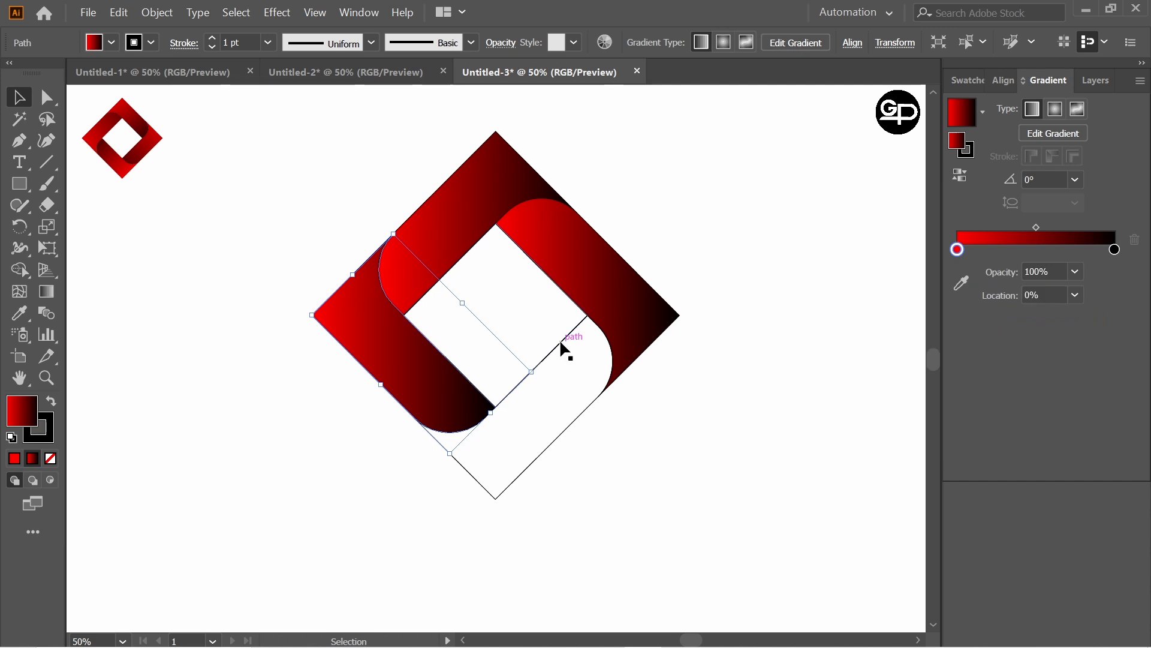
left_click(559, 339)
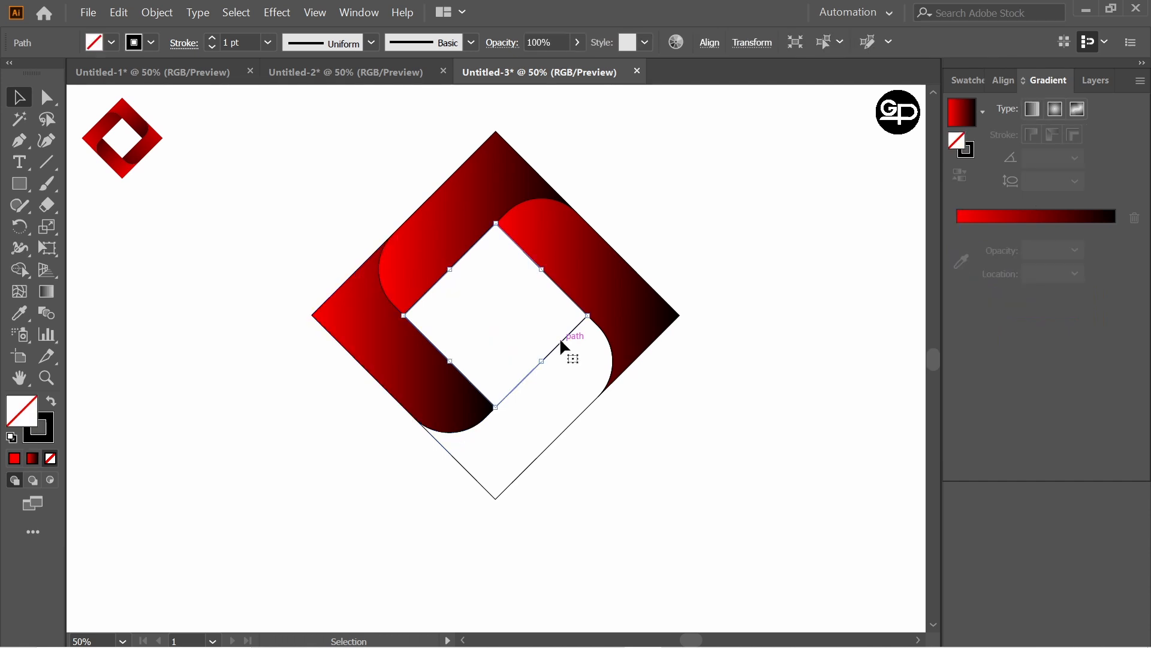
left_click(592, 407)
left_click(983, 111)
scroll(904, 159, "up", 1)
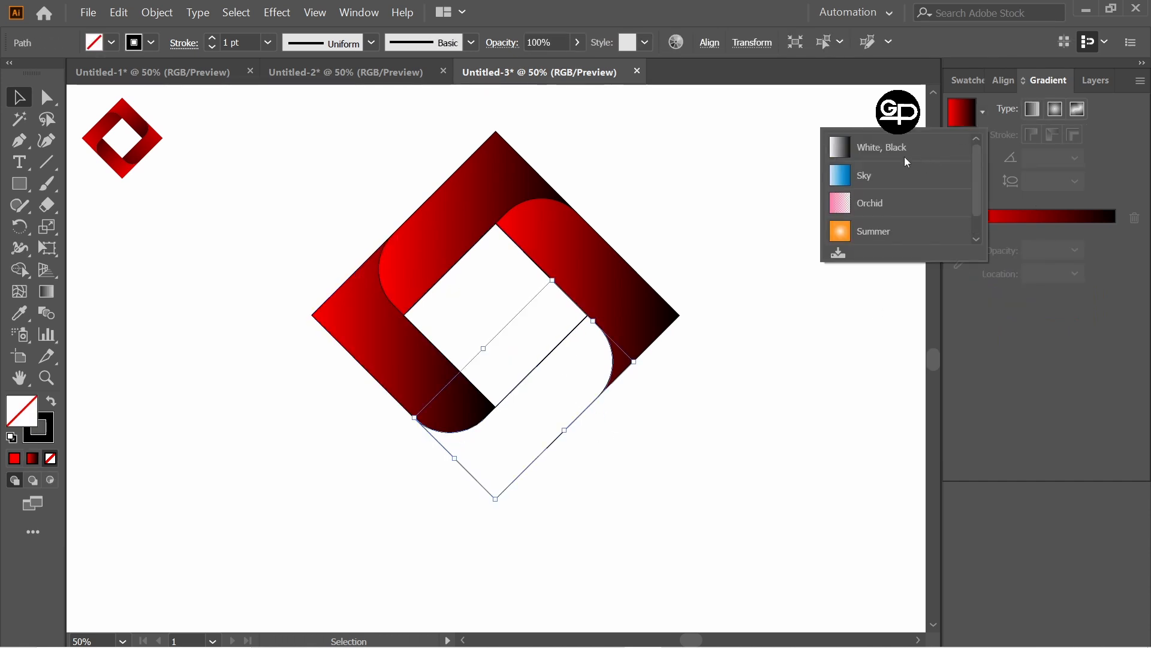
left_click(903, 150)
double_click(958, 250)
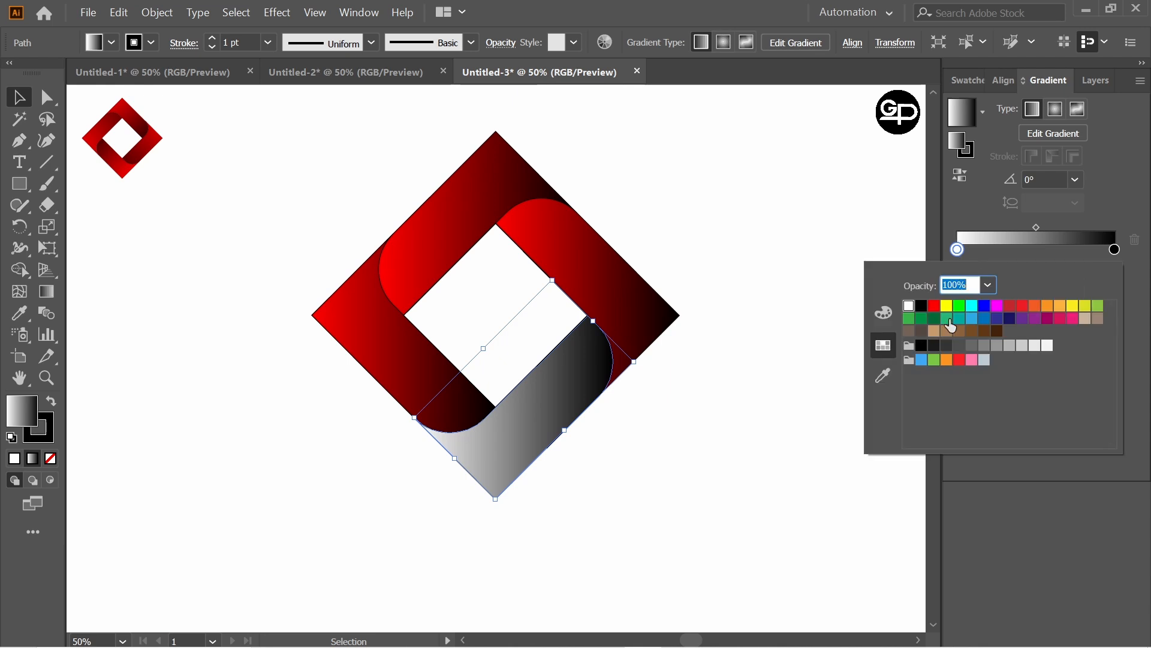
left_click(933, 307)
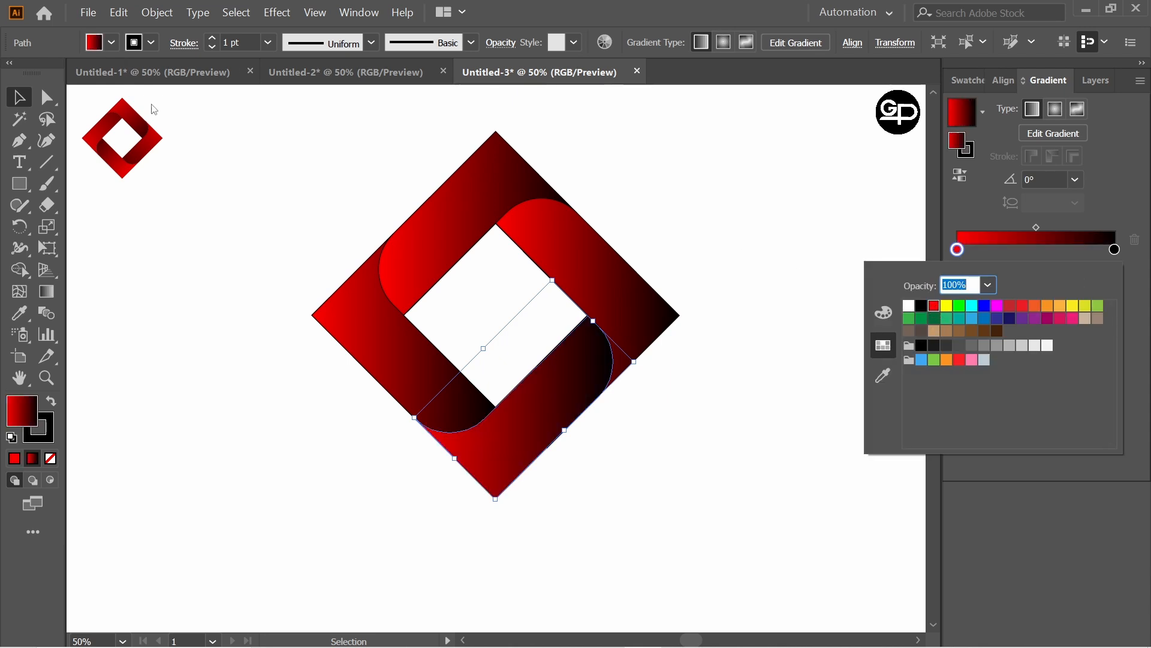
left_click(24, 99)
left_click(182, 176)
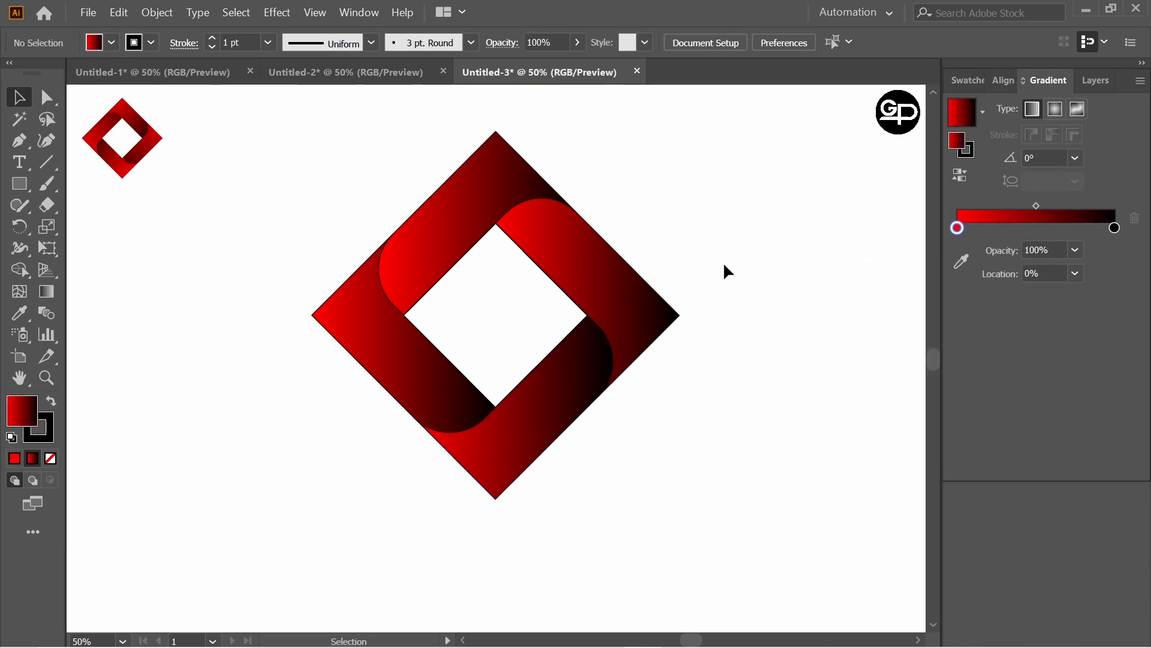
Select the whole diamond and set its stroke to None.
left_click_drag(342, 175, 675, 400)
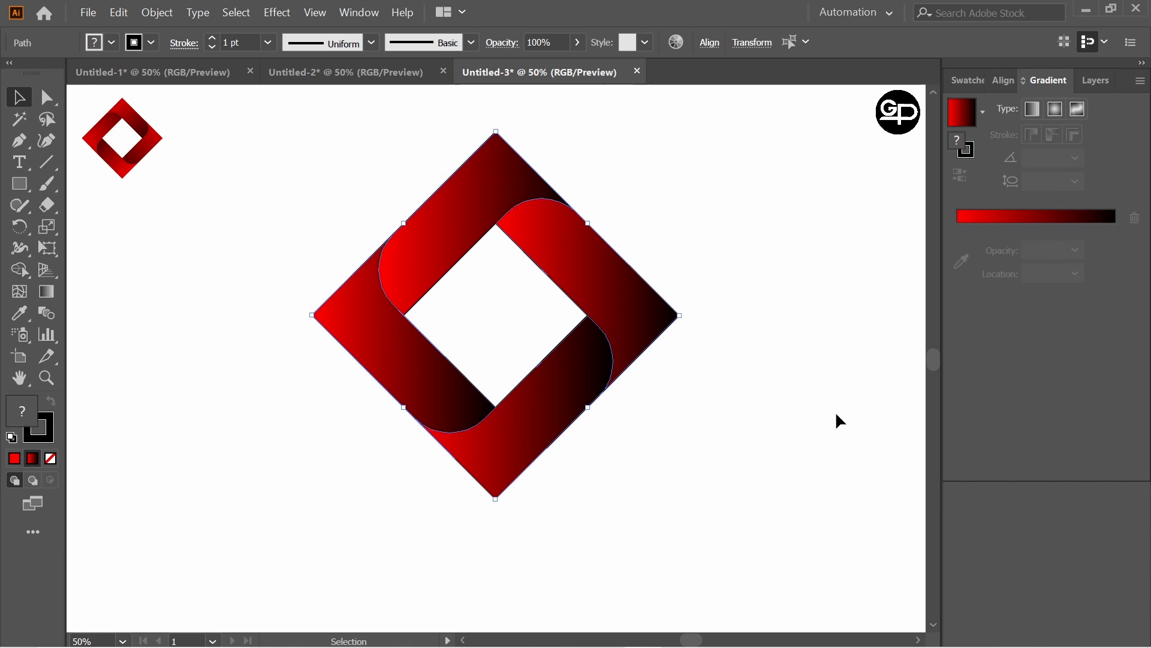
left_click(153, 45)
left_click(10, 76)
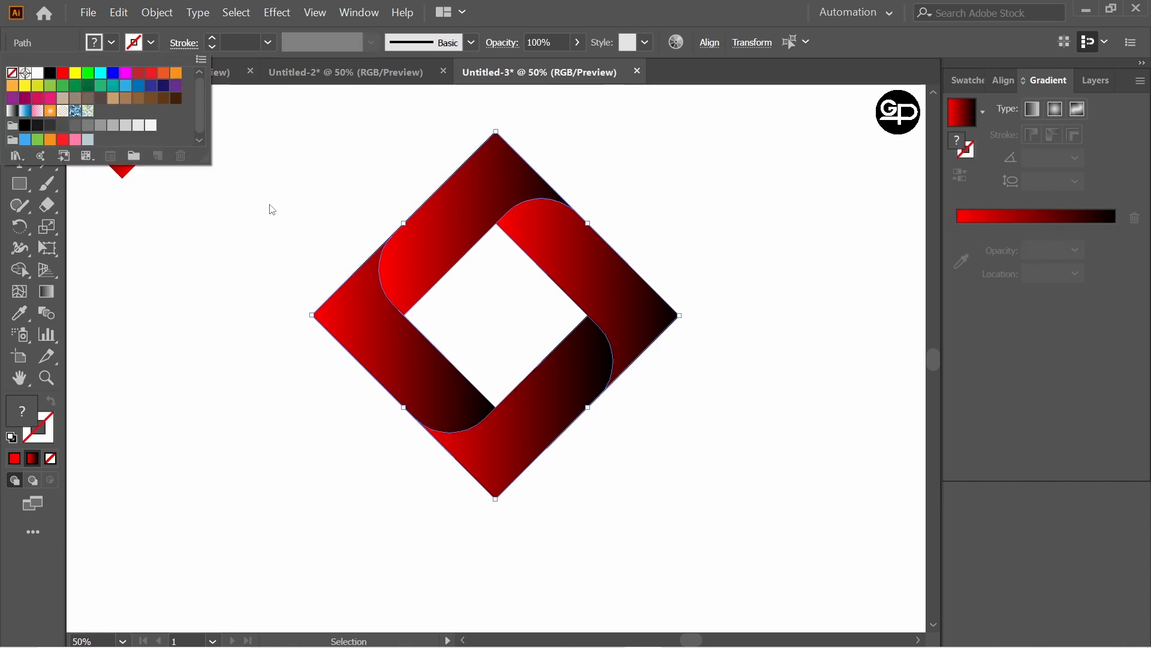
left_click(355, 207)
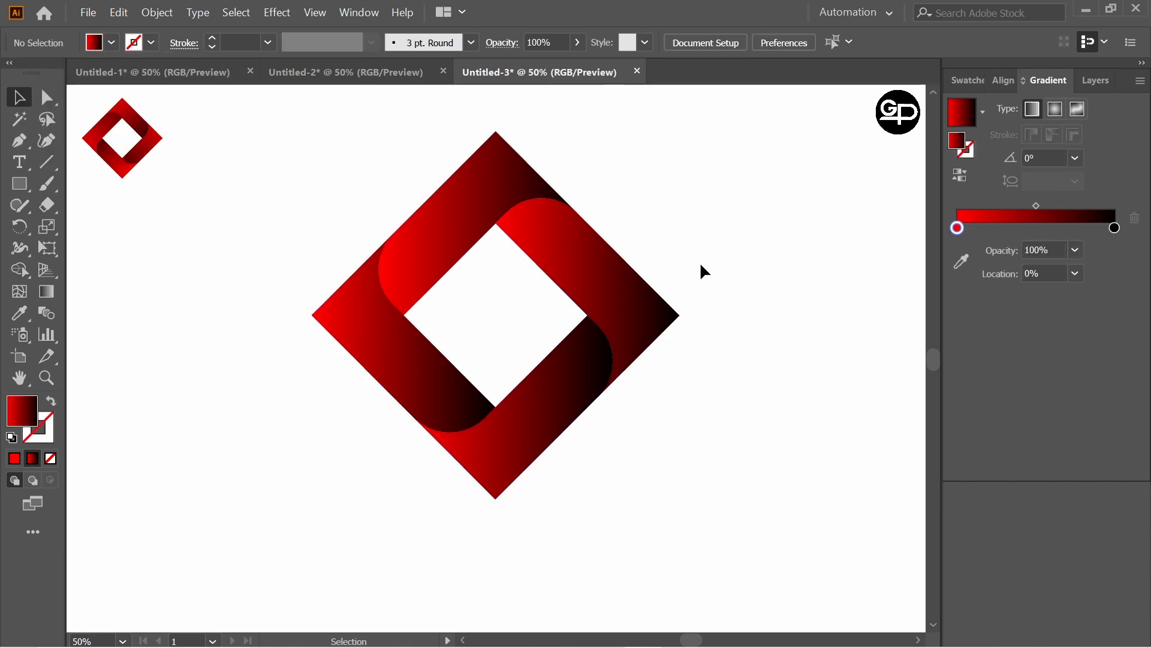
Redraw the lower-right band's gradient with a long diagonal at about -30°, from red beyond the diamond's upper-left side to black beyond its lower-right side.
left_click(561, 395)
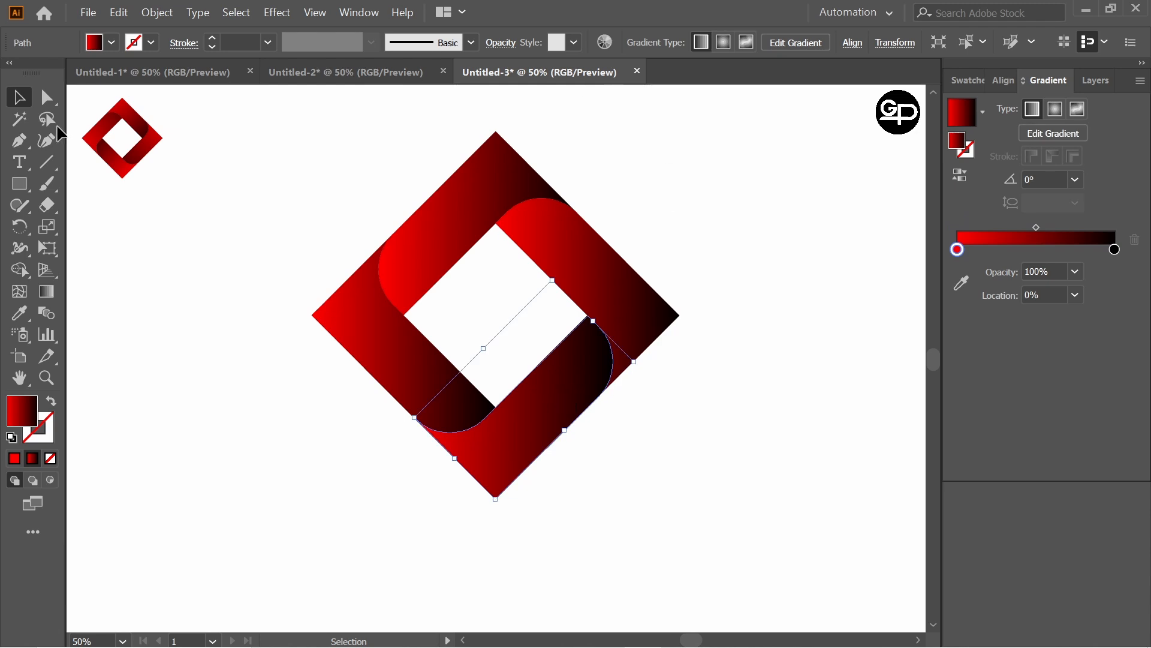
left_click(46, 292)
left_click_drag(332, 527, 629, 339)
left_click_drag(646, 273, 611, 426)
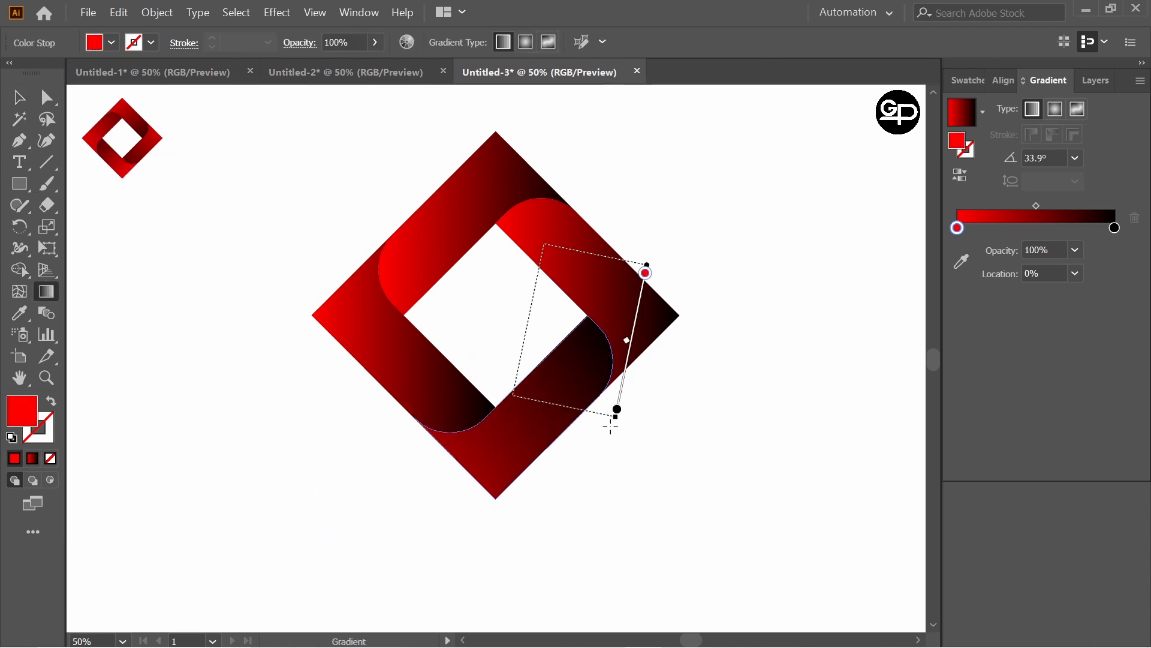
left_click_drag(601, 240, 459, 494)
left_click_drag(401, 431, 616, 394)
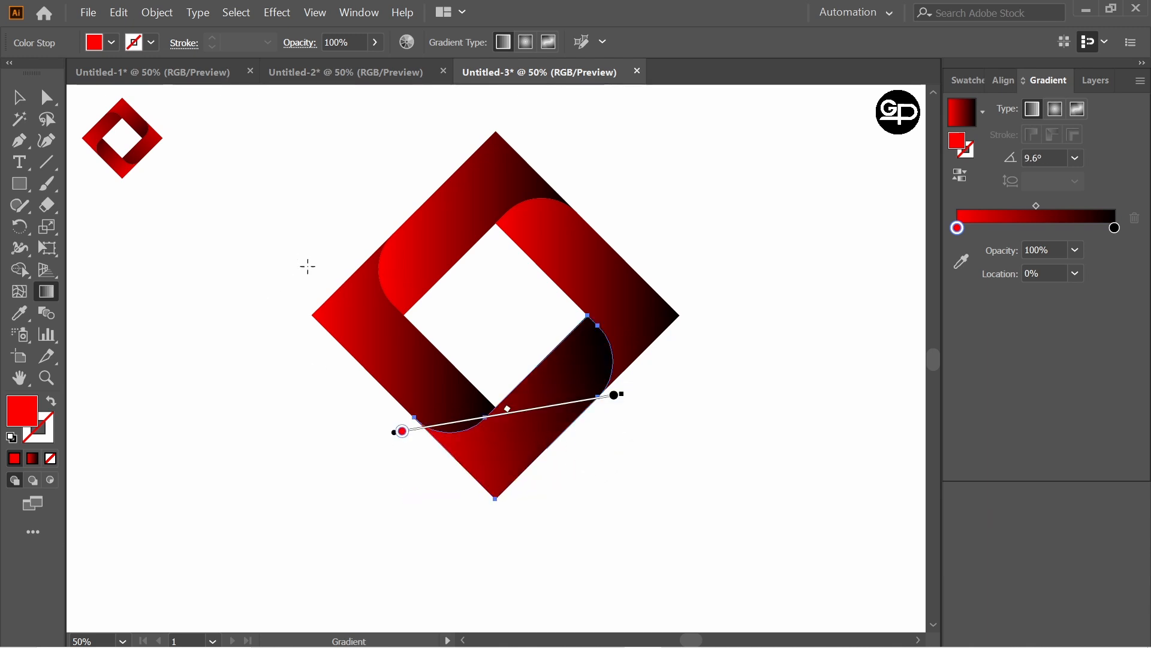
left_click_drag(308, 266, 737, 523)
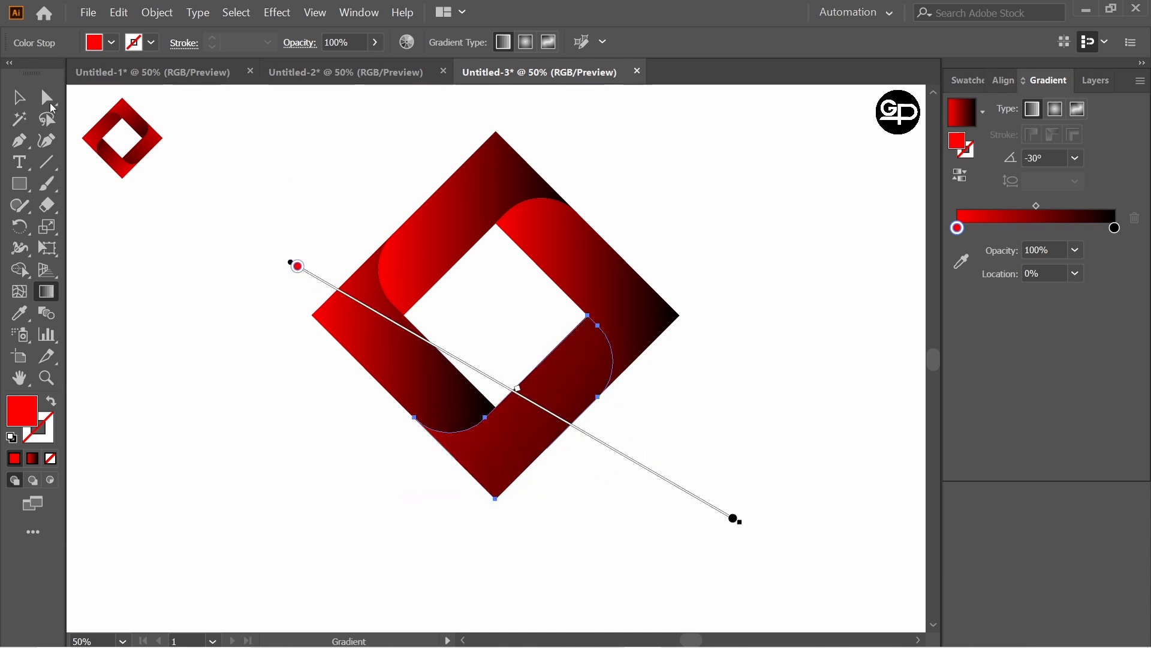
Redraw the lower-left band's gradient at about -81°, running from red above the band to black below it.
left_click(18, 97)
left_click(384, 357)
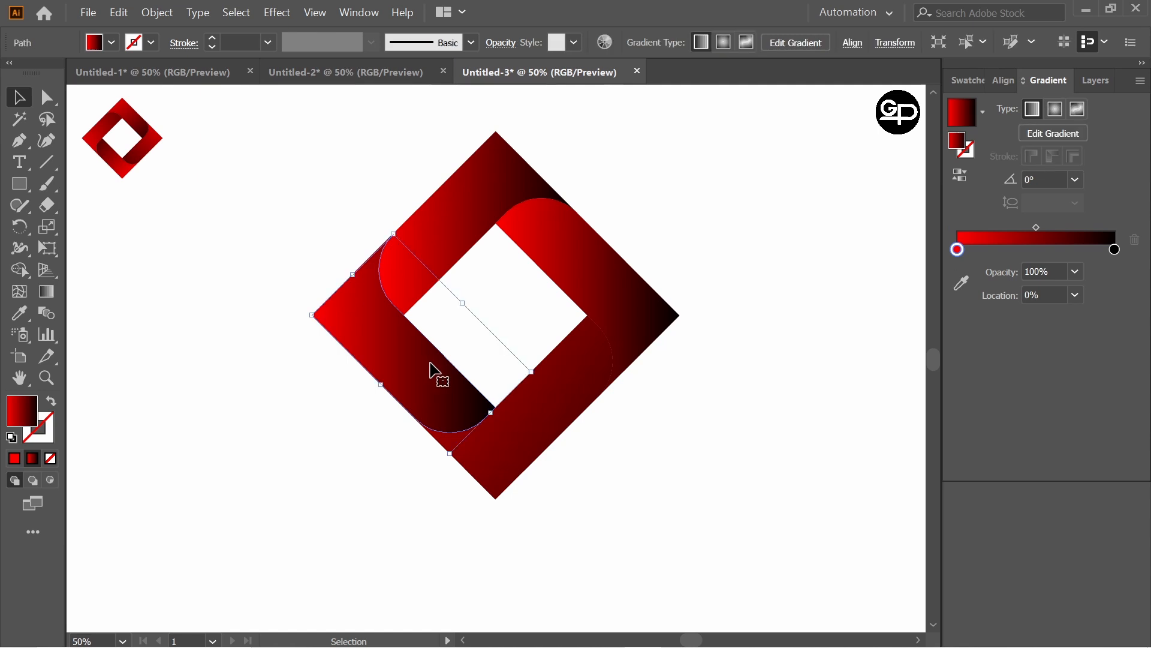
left_click(46, 292)
mouse_move(347, 196)
left_mouse_down()
mouse_move(412, 375)
mouse_move(423, 493)
left_mouse_up()
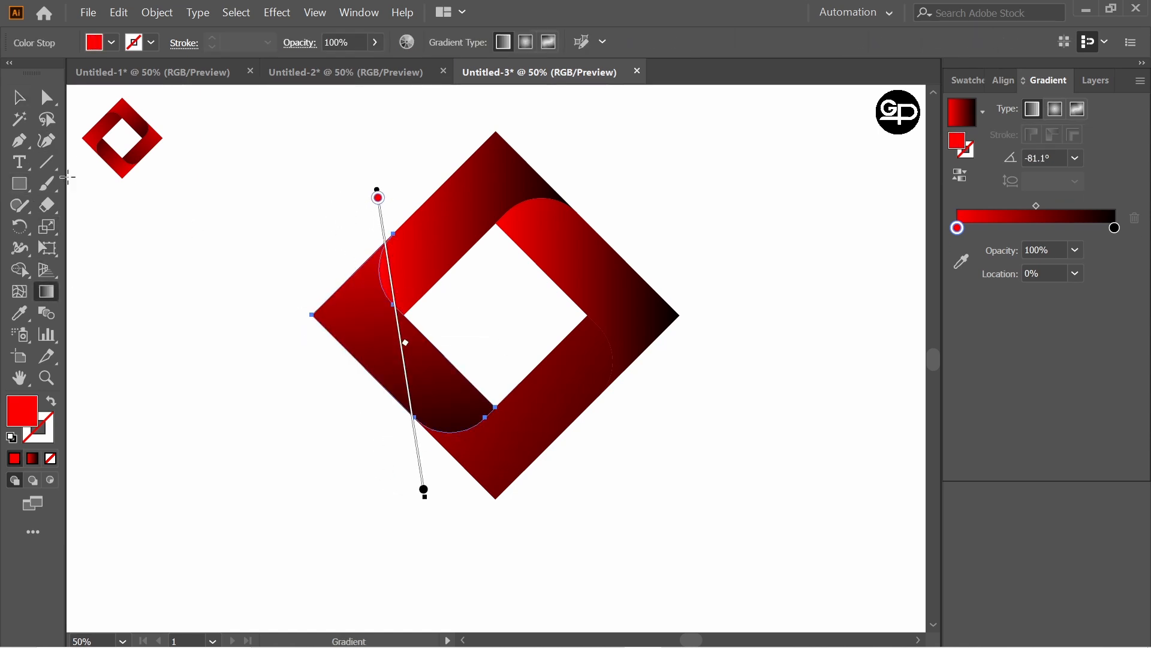
Redraw the upper-left band's gradient at about -150°, from red beyond the top corner to black beyond the left corner.
left_click(18, 97)
left_click(462, 227)
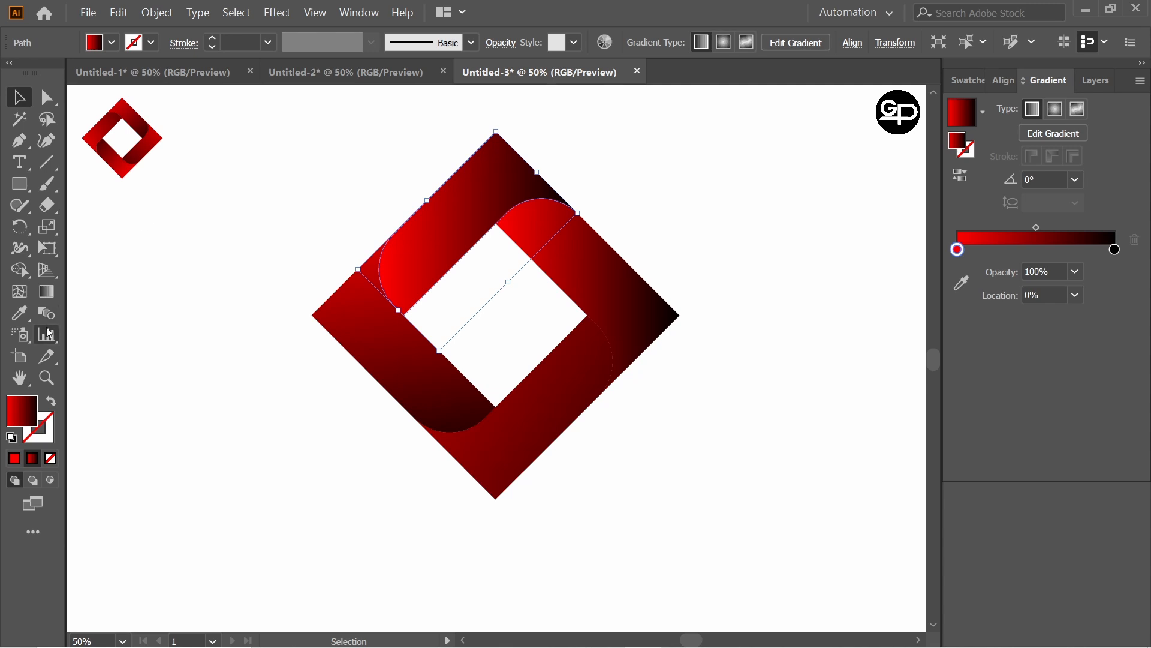
left_click(47, 291)
left_click_drag(571, 154, 234, 350)
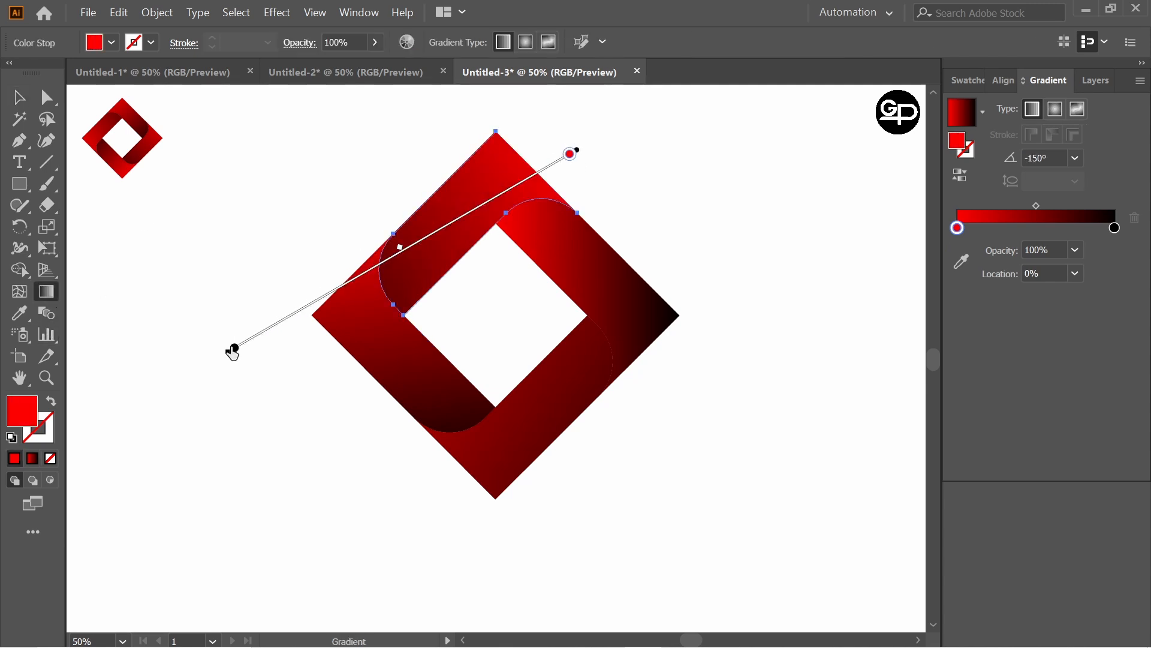
key("v")
left_click(154, 185)
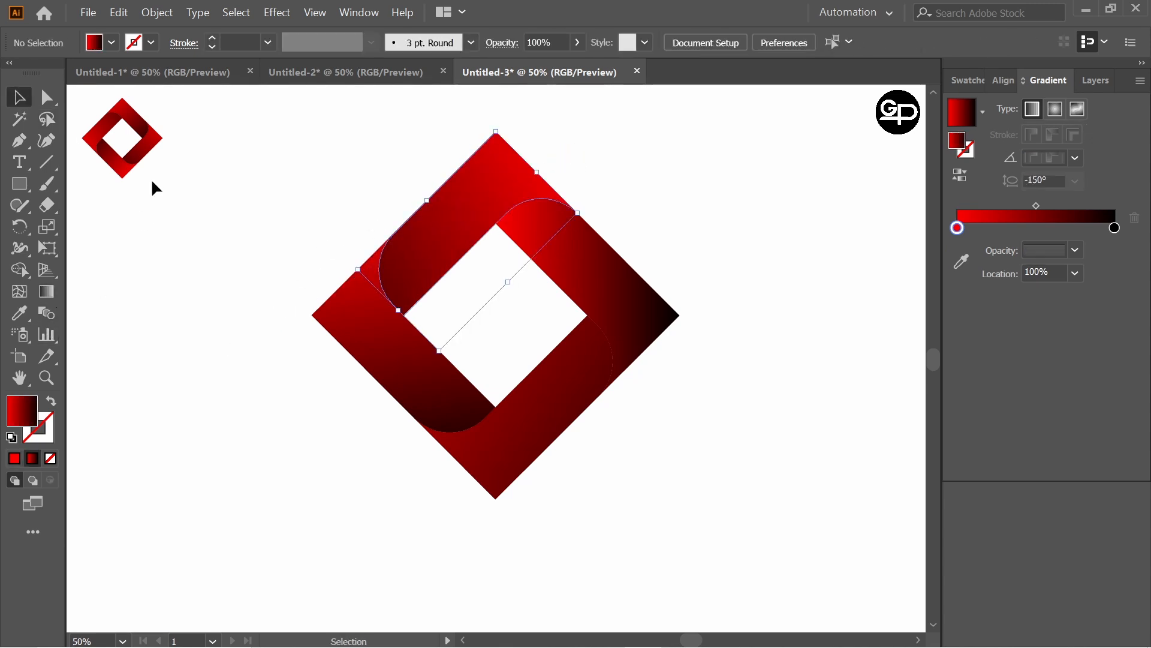
Redraw the upper-right band's gradient at about 131°, from red beyond the right corner to black beyond the top corner.
left_click(643, 311)
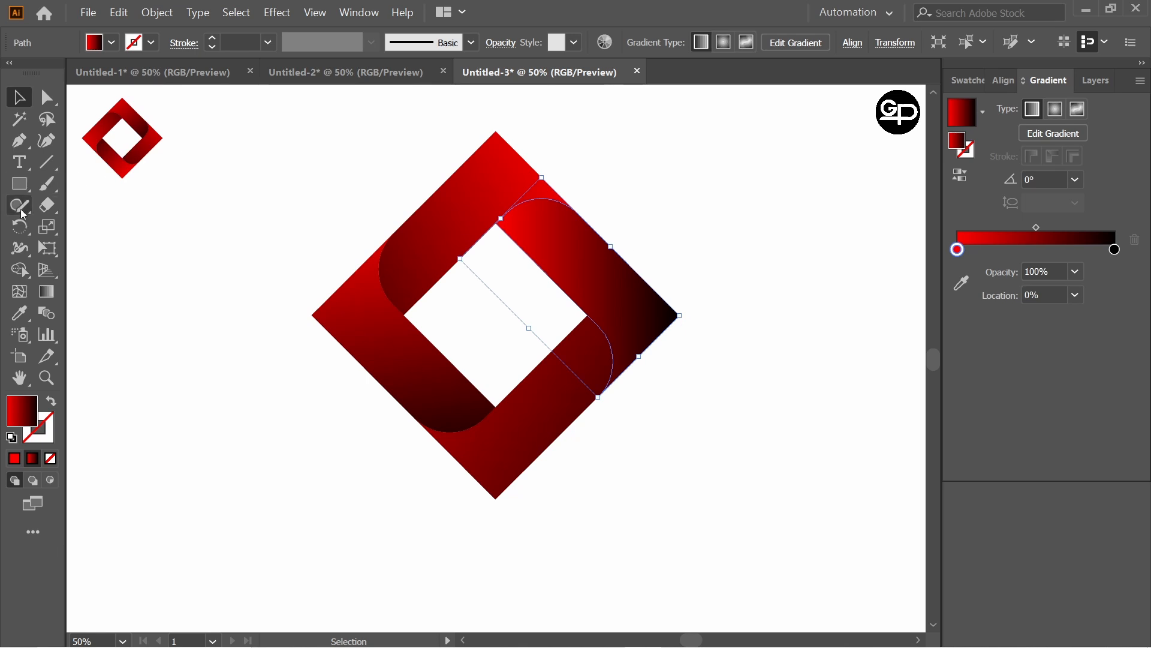
left_click(46, 292)
left_click_drag(696, 419, 445, 136)
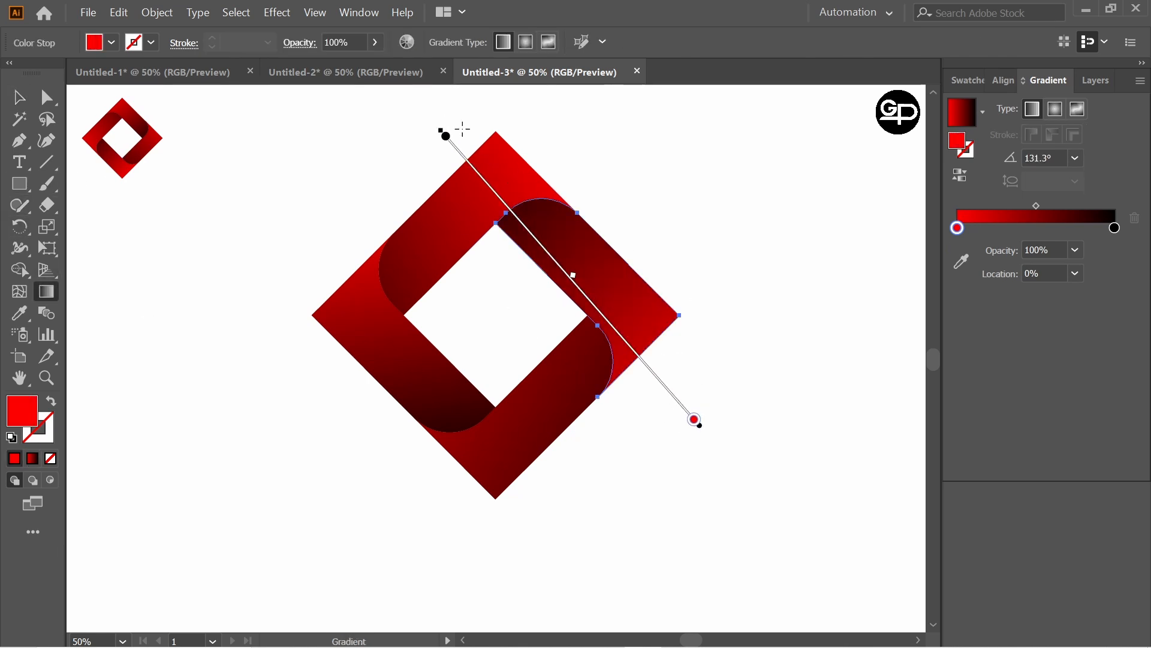
left_click(19, 97)
left_click(93, 147)
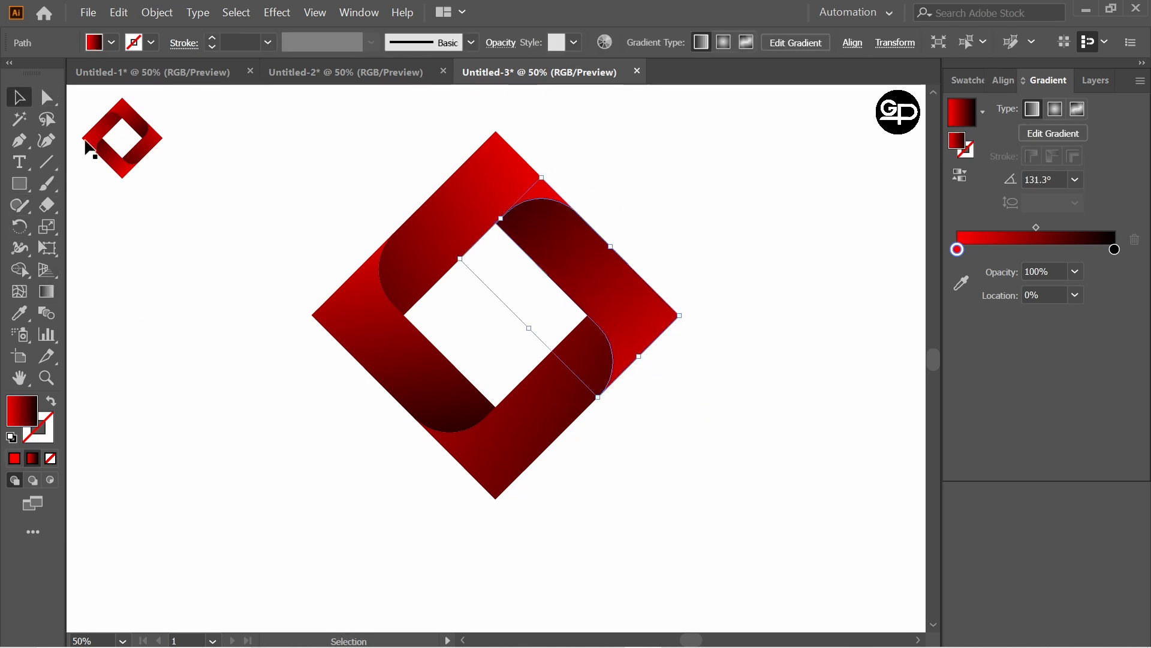
left_click(760, 339)
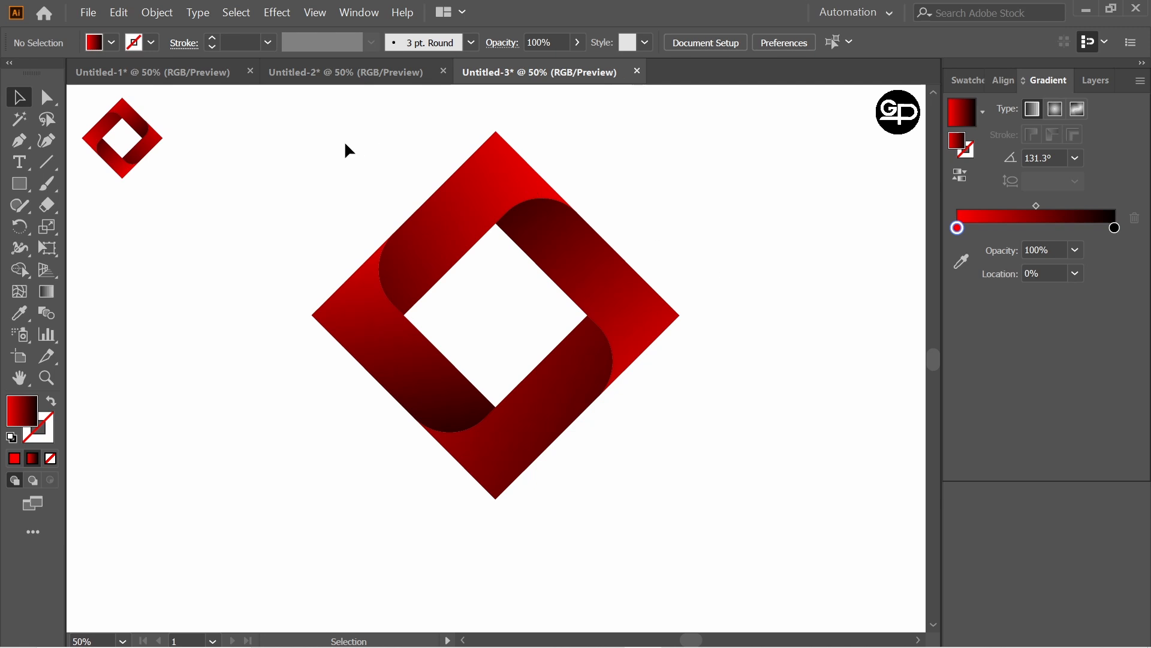
Select all parts of the diamond logo and group them.
left_click_drag(346, 143, 743, 471)
key("a")
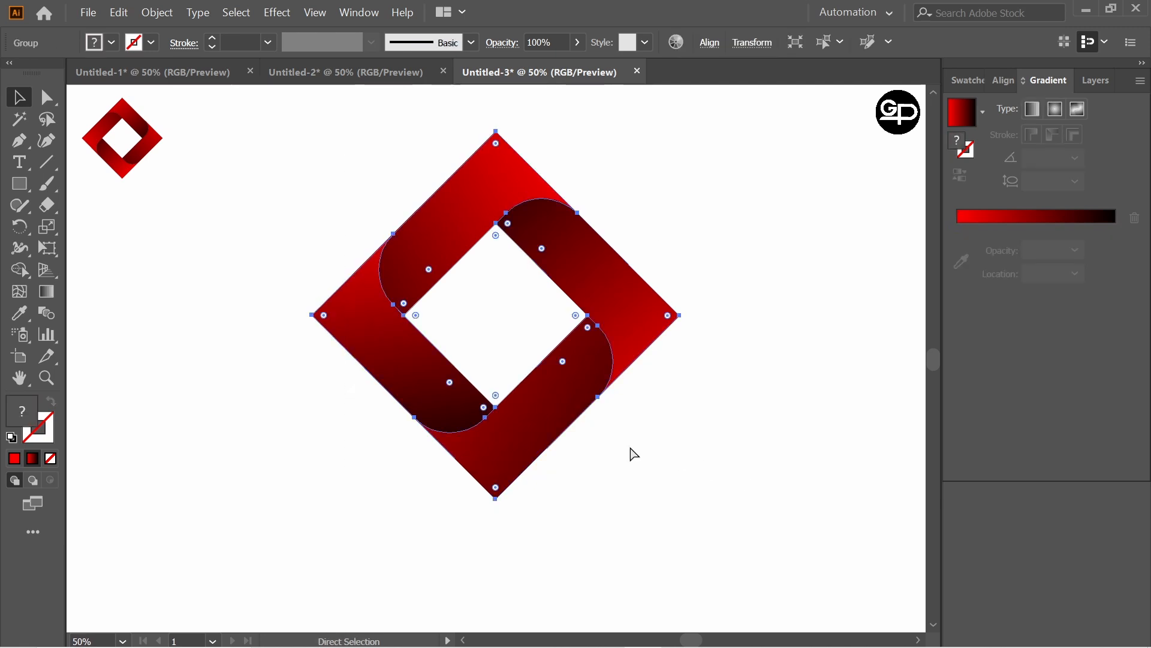
key("v")
key("ctrl+g")
Enlarge the grouped logo slightly, shift it a little lower on the artboard and deselect it.
left_click_drag(587, 408, 612, 412)
left_click_drag(606, 305, 626, 331)
left_click(770, 320)
left_click(765, 271)
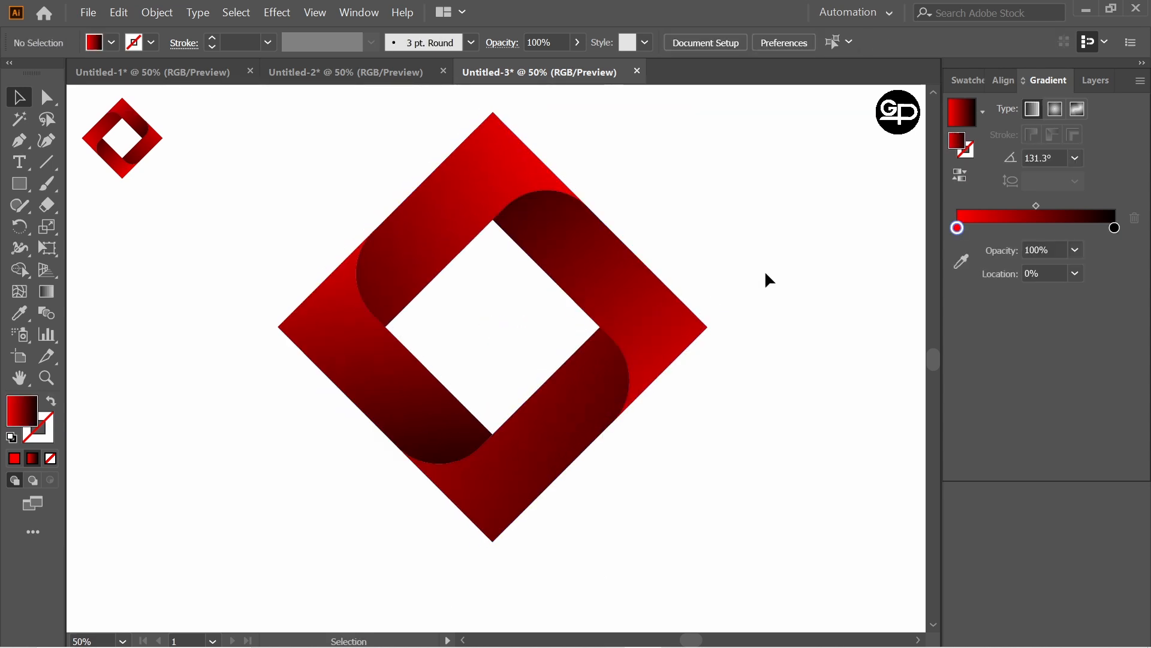